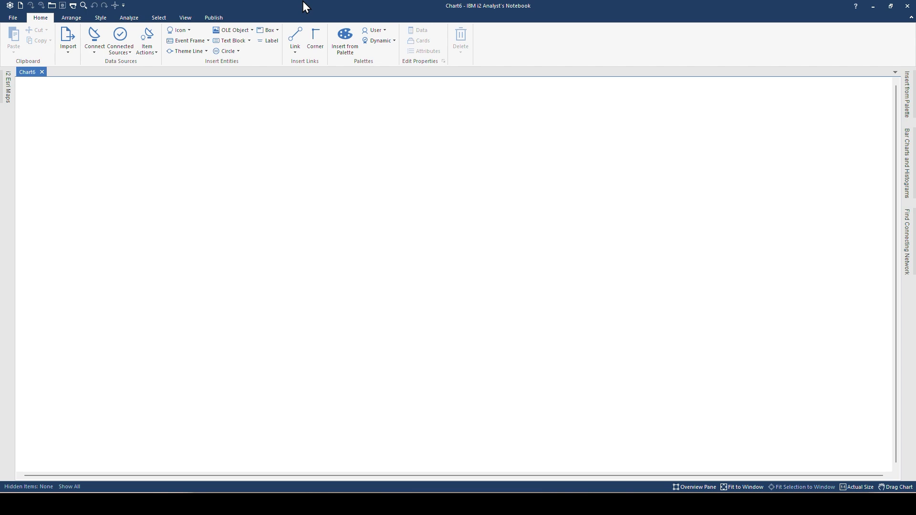
- Import mock_Bell_01.xls from file into a new import specification
left_click(73, 58)
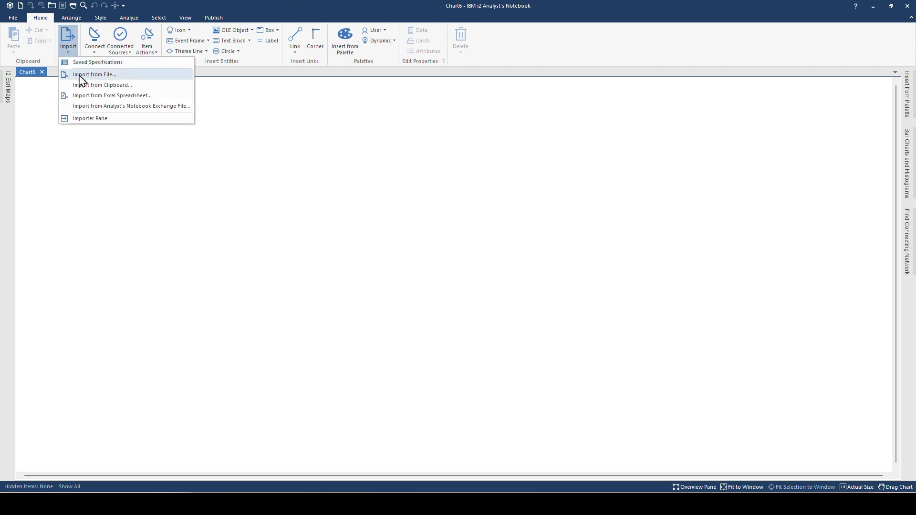
left_click(81, 76)
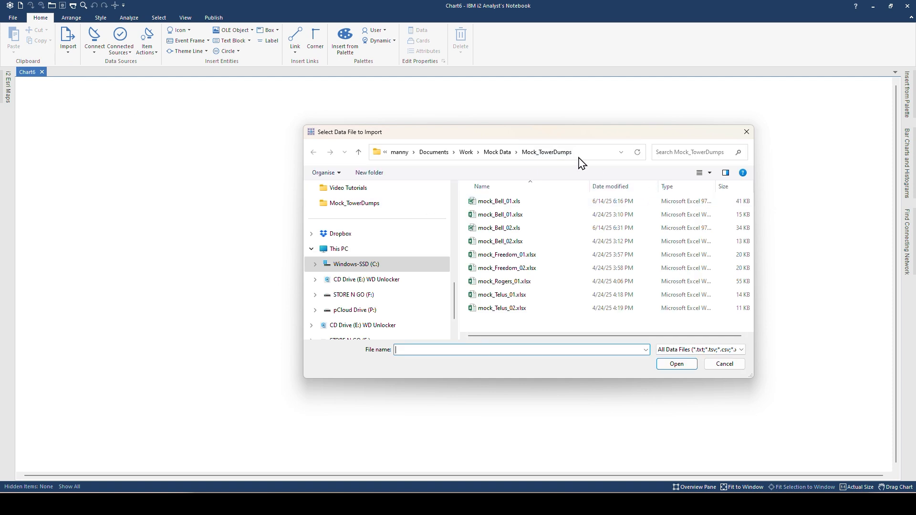
left_click(511, 202)
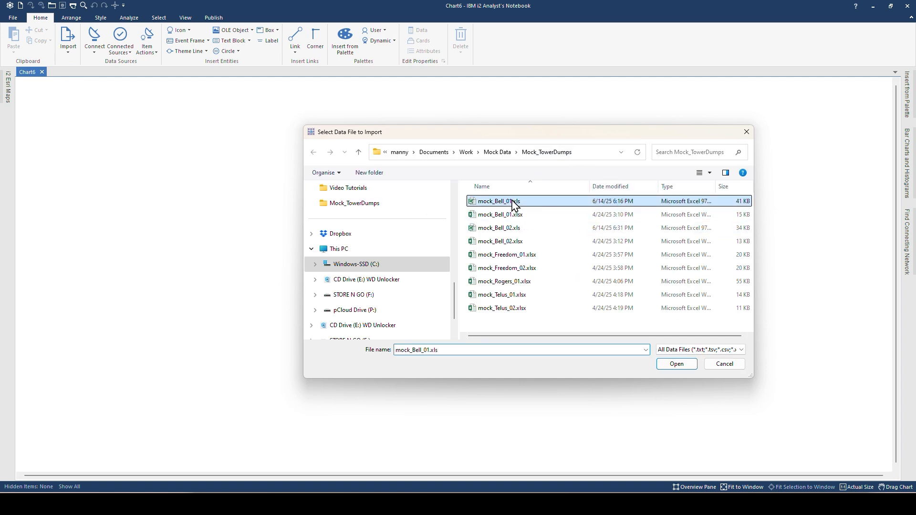
left_click(686, 366)
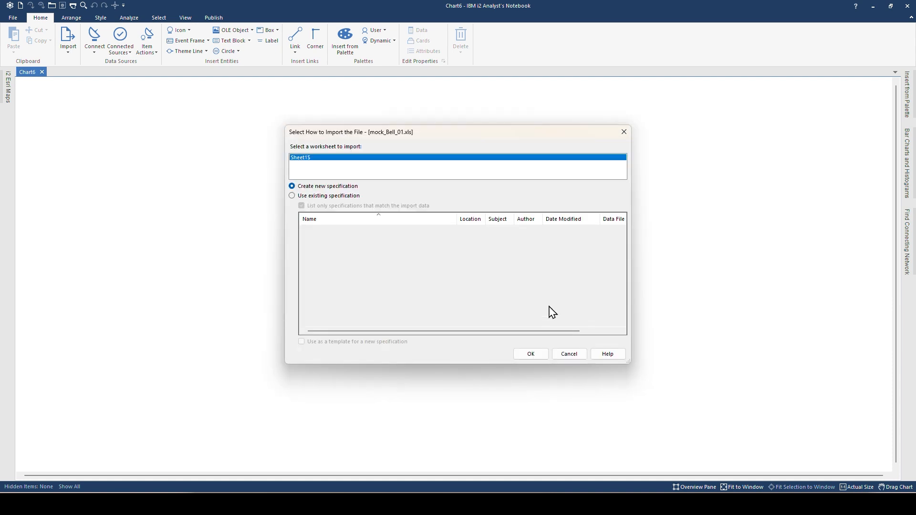
left_click(531, 354)
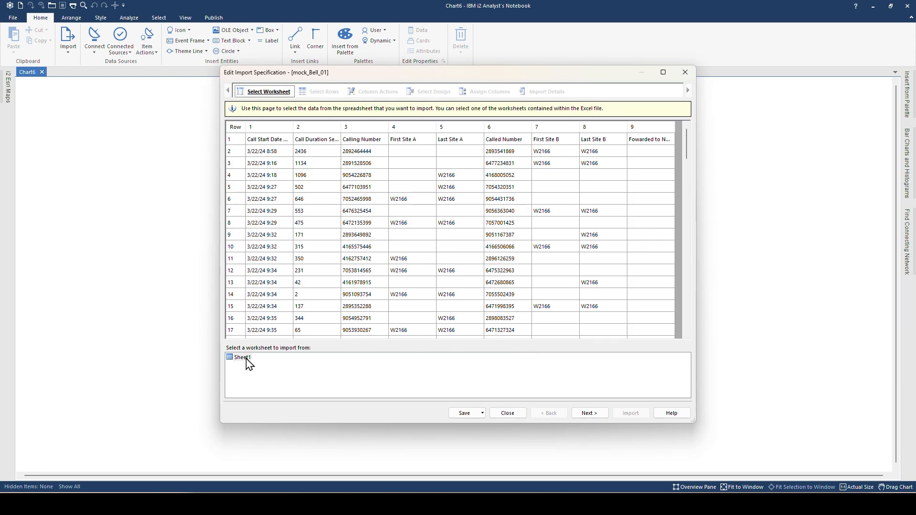
- Extract the column headers from row 1 and move on to Column Actions
left_click(588, 413)
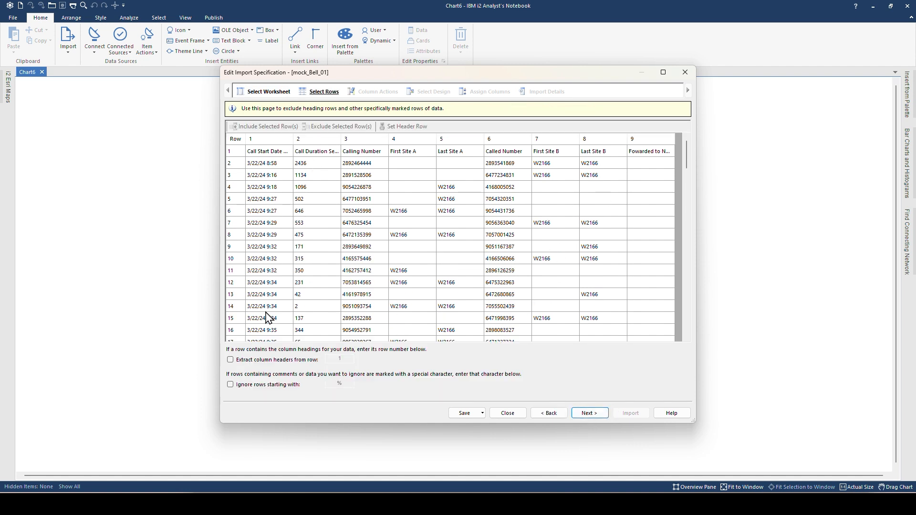
left_click(231, 360)
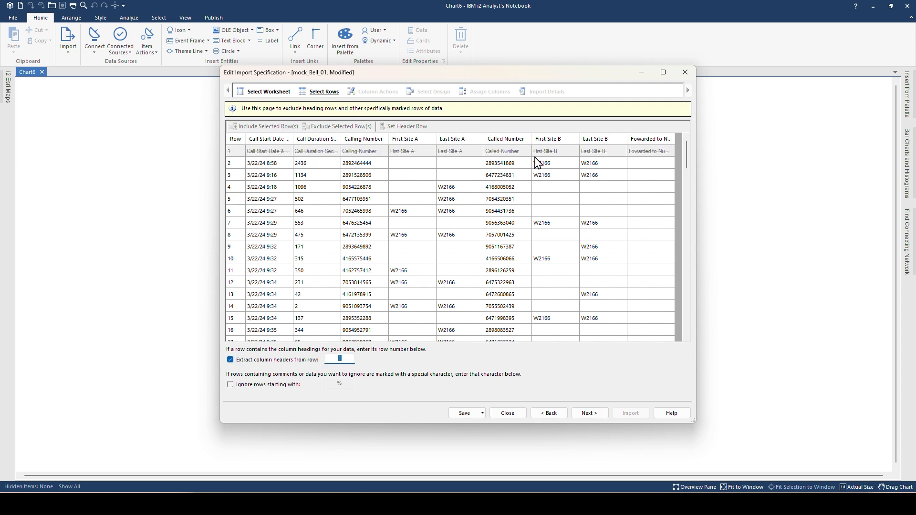
left_click(596, 415)
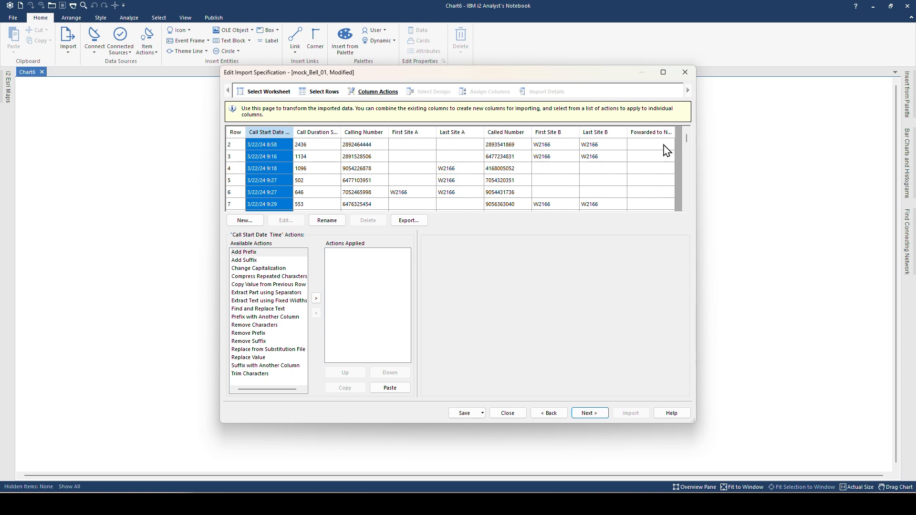
left_click_drag(687, 139, 688, 116)
- Choose a blank design, reach Assign Columns, and maximize the dialog with a taller preview grid
left_click(588, 413)
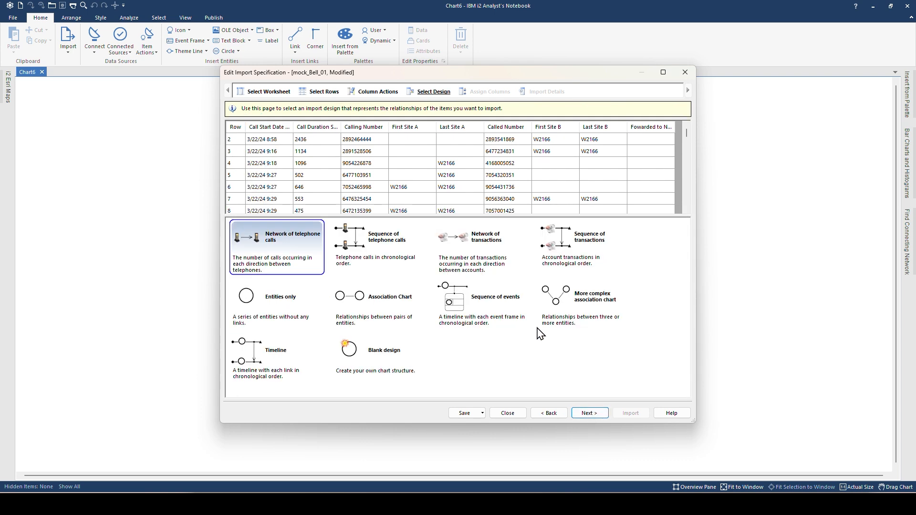
left_click(364, 364)
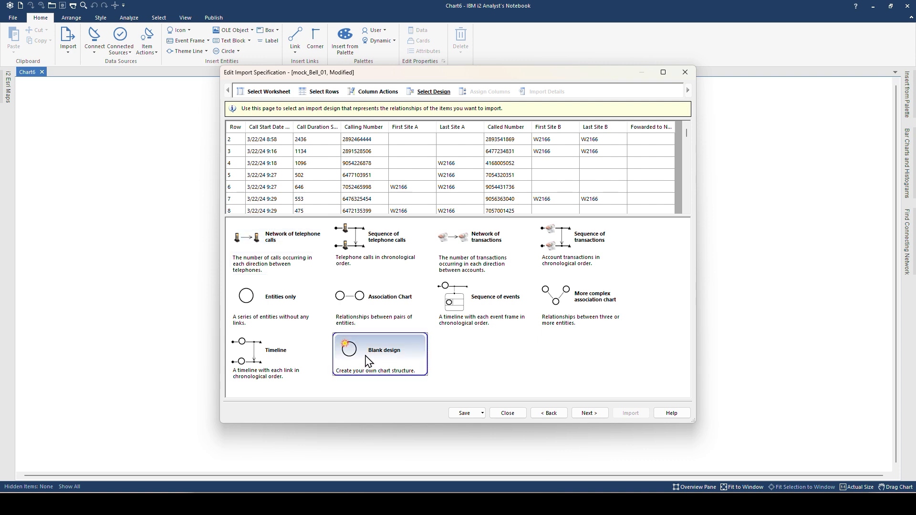
left_click(586, 416)
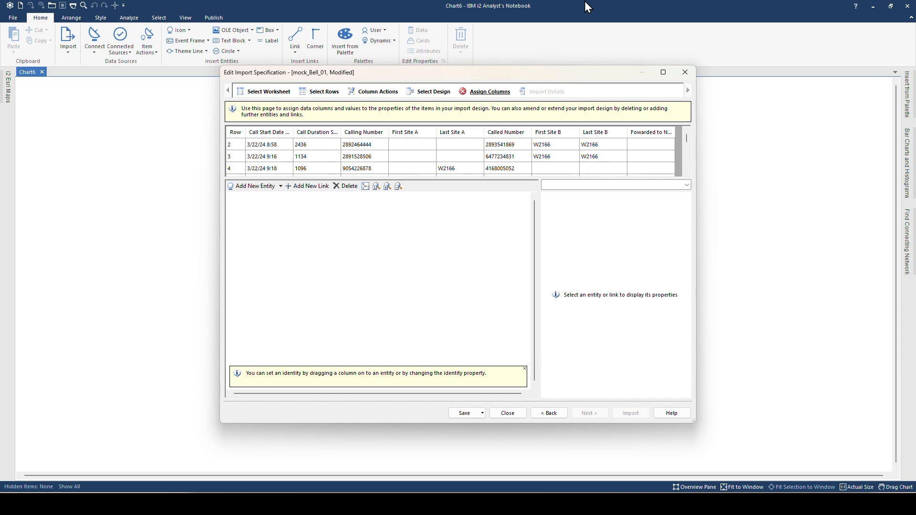
left_click(662, 72)
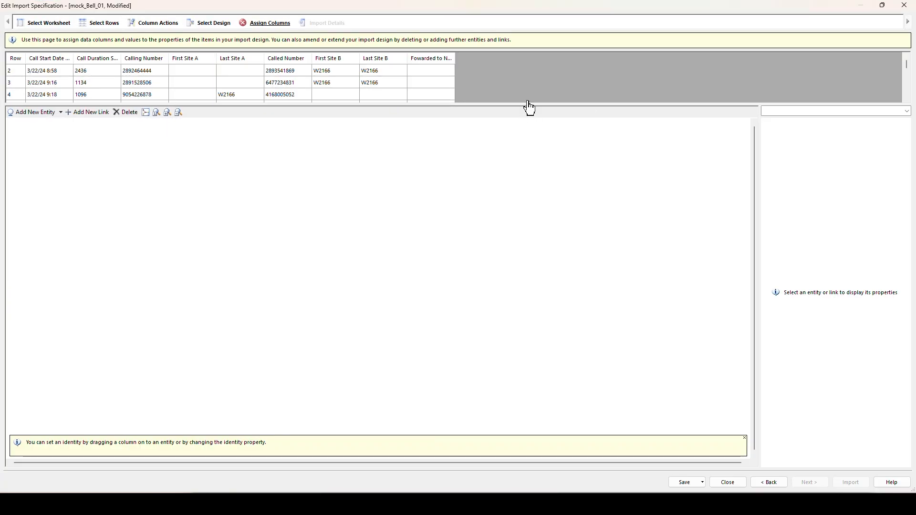
left_click_drag(526, 104, 536, 183)
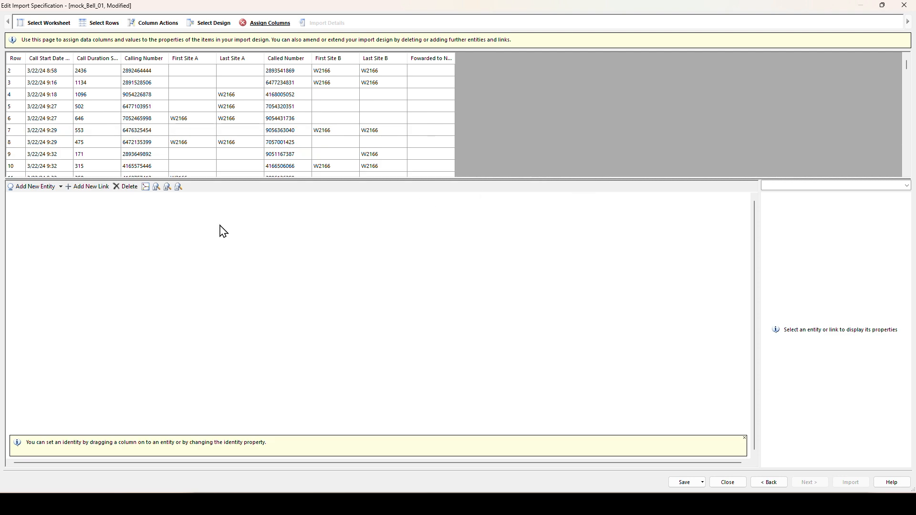
key("alt+Tab")
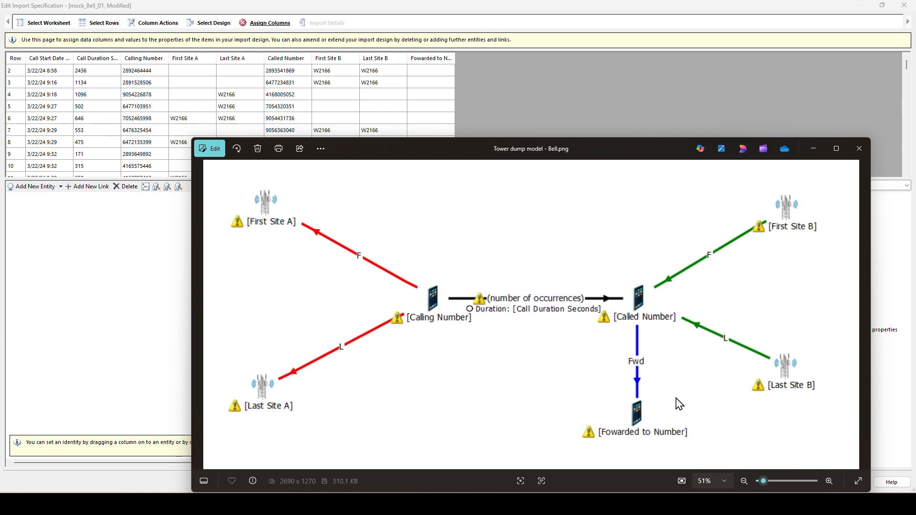
left_click(801, 104)
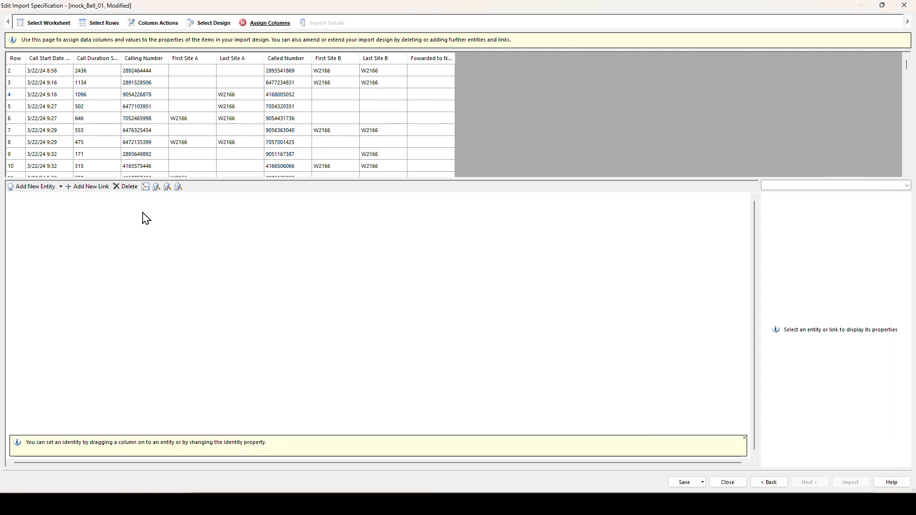
- Place three icon entities in the centre of the design canvas
left_click(61, 186)
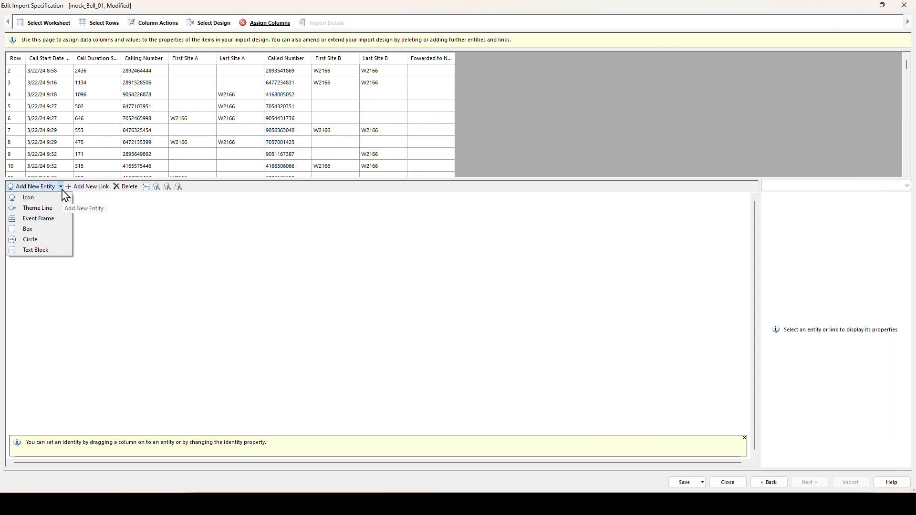
left_click(52, 199)
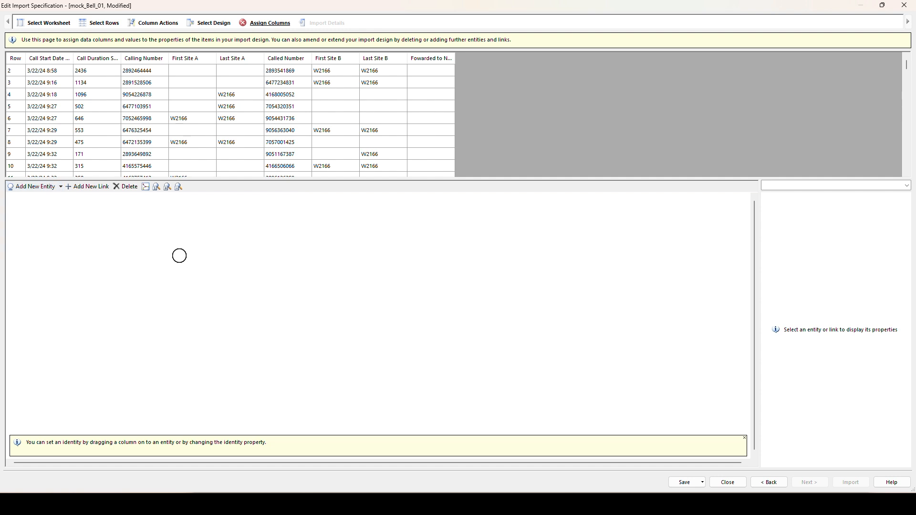
left_click(373, 311)
left_click(333, 292)
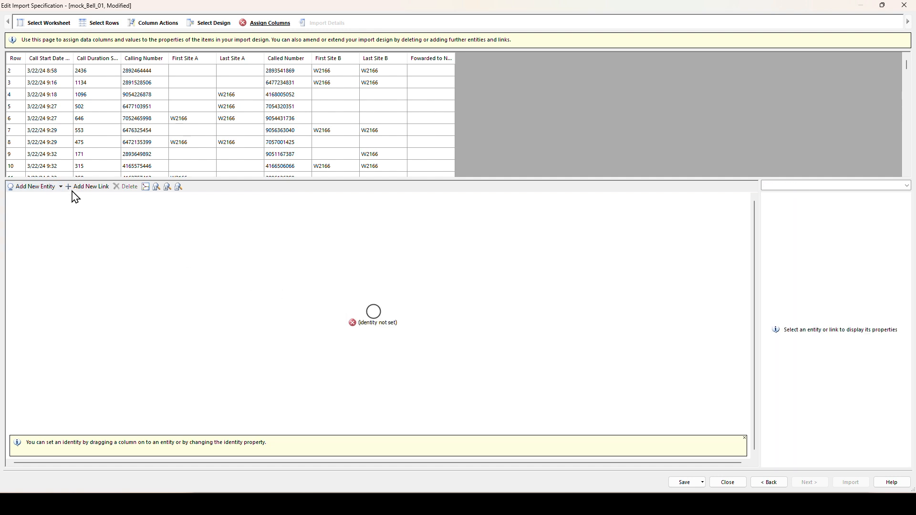
left_click(45, 189)
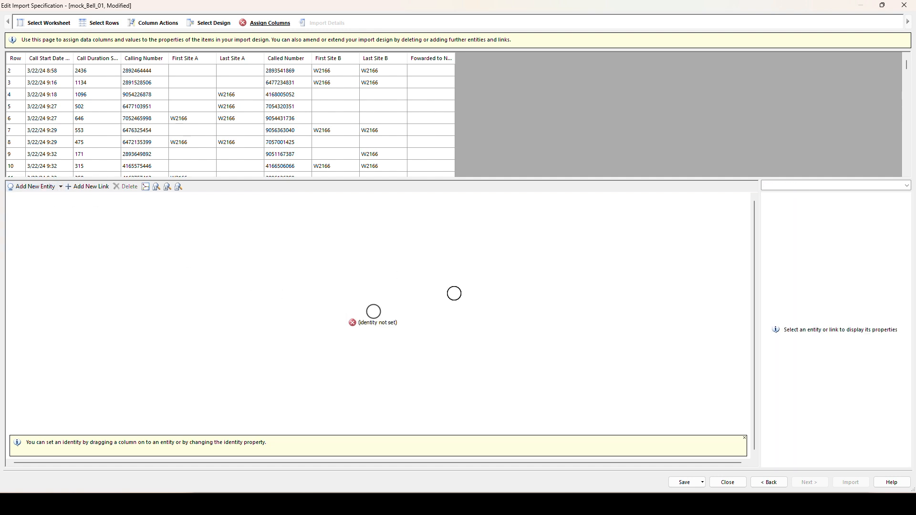
left_click(492, 311)
left_click(47, 187)
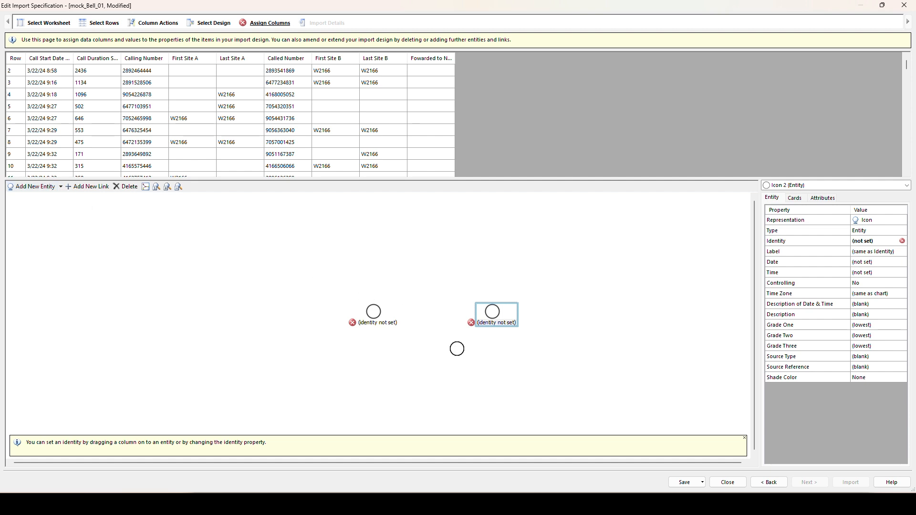
left_click(495, 381)
- Place four more icon entities at the upper-left, lower-left, upper-right and lower-right corners
left_click(47, 187)
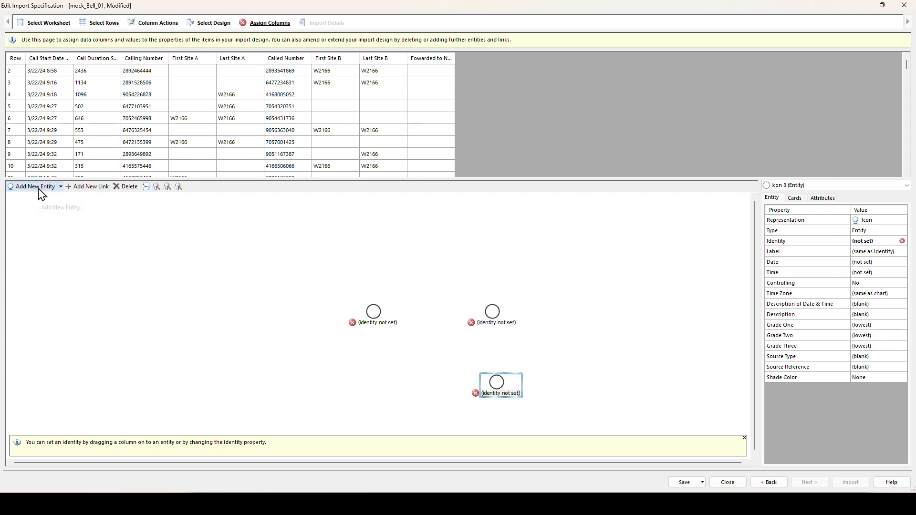
left_click(262, 262)
left_click(34, 186)
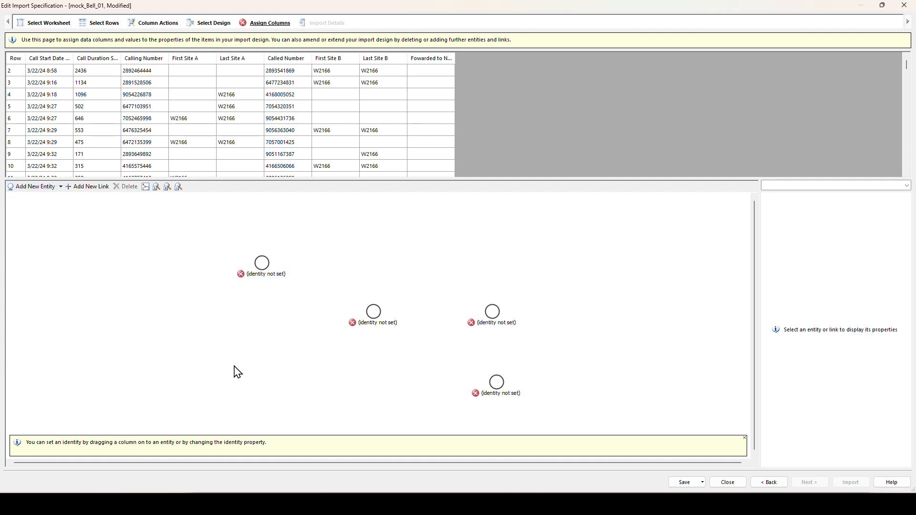
left_click(257, 391)
left_click(34, 186)
left_click(611, 260)
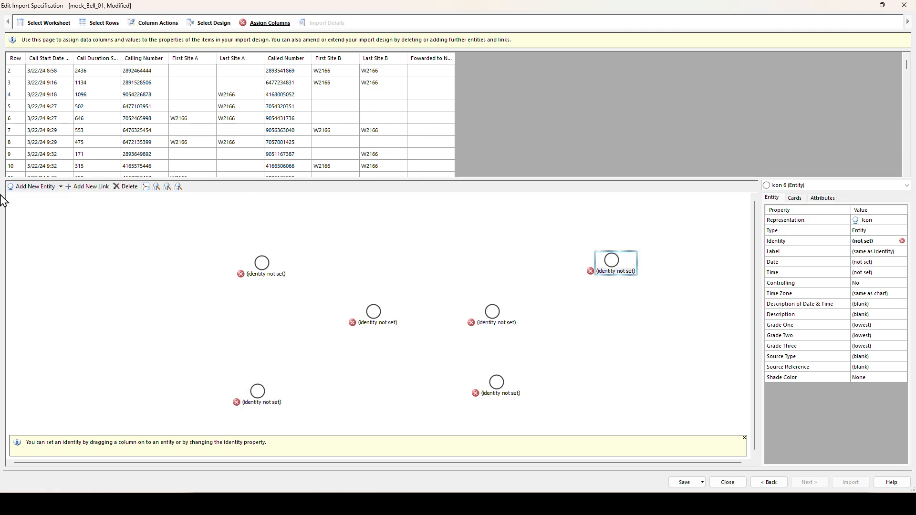
left_click(34, 186)
left_click(617, 383)
- Select the four outer corner entities together
left_click(260, 262)
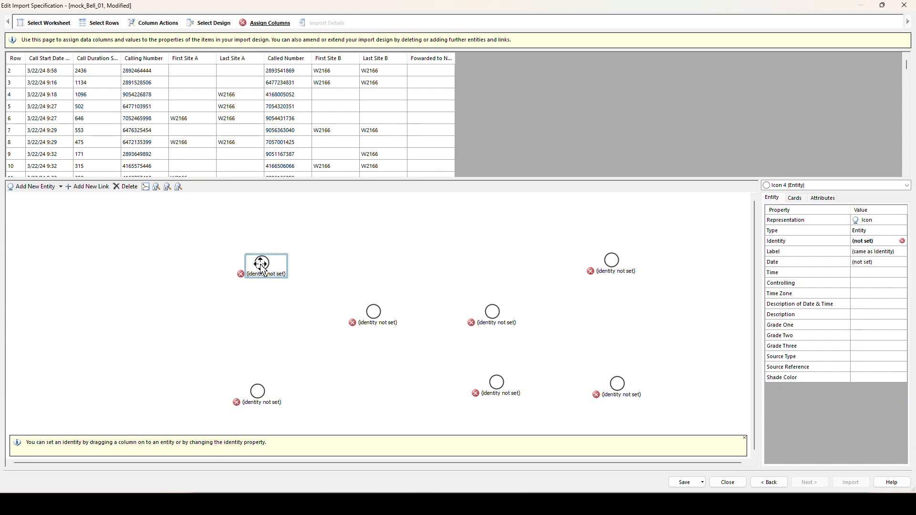
left_click(258, 392, "ctrl")
left_click(611, 259, "ctrl")
left_click(623, 387, "ctrl")
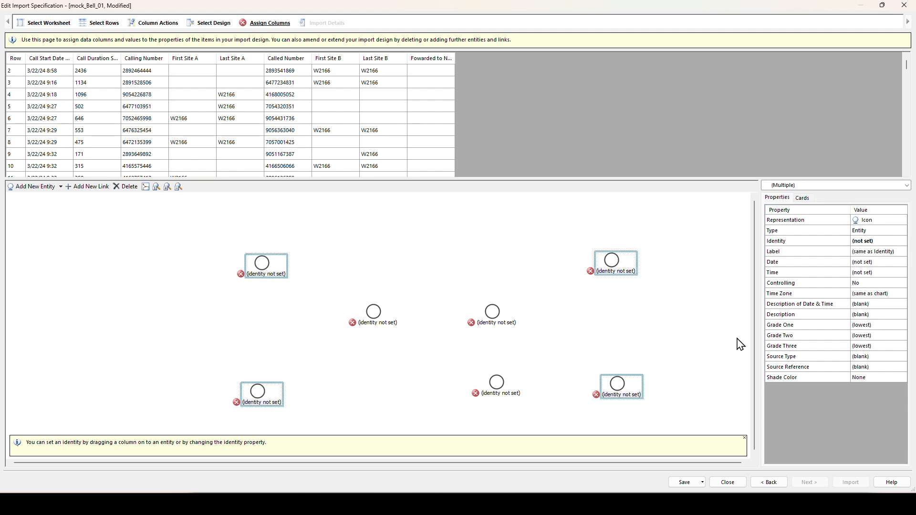
- Make the four outer entities Telephone Mast type
left_click(877, 232)
type("TELEPhone")
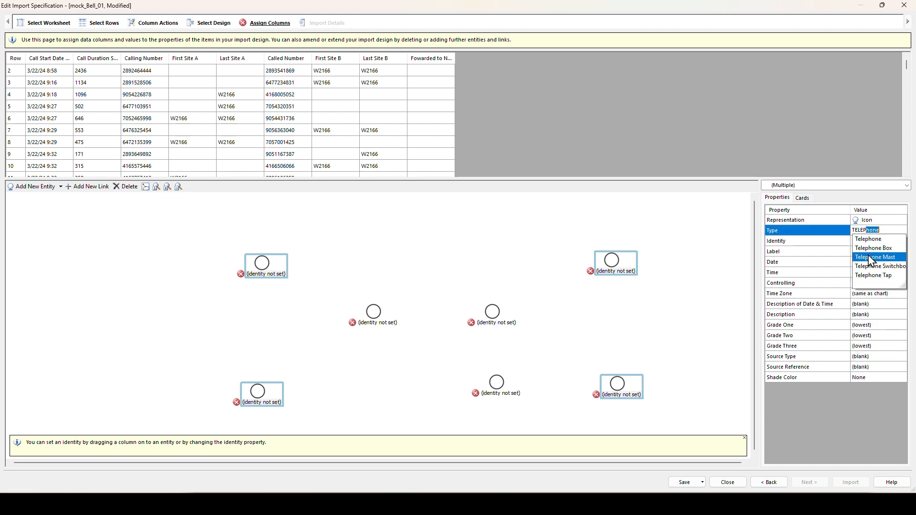
left_click(871, 262)
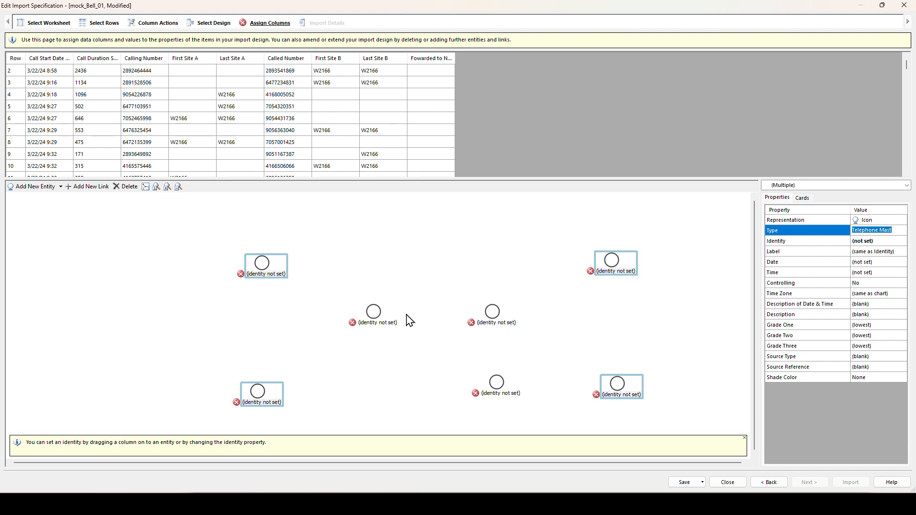
- Set the three central entities to Mobile Phone type and deselect them
left_click(373, 313)
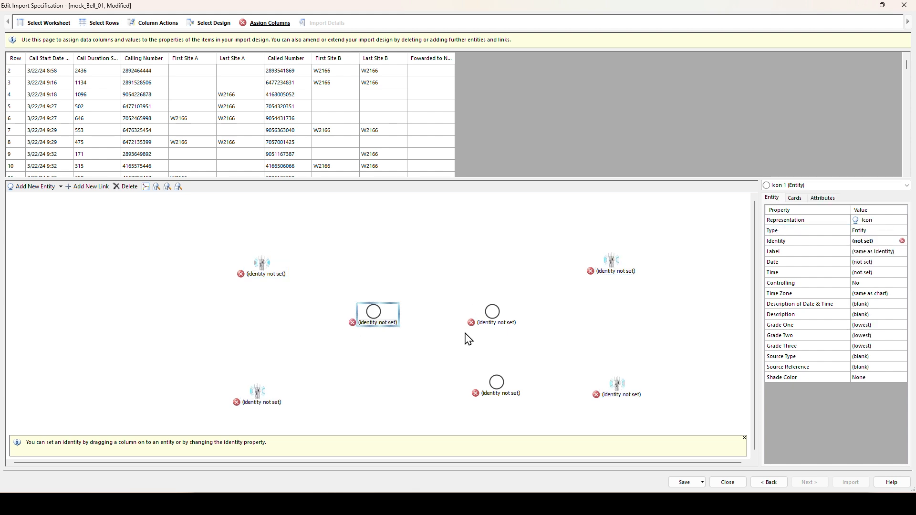
left_click(492, 312, "ctrl")
left_click(496, 383, "ctrl")
left_click(872, 232)
type("MOBILe Crane")
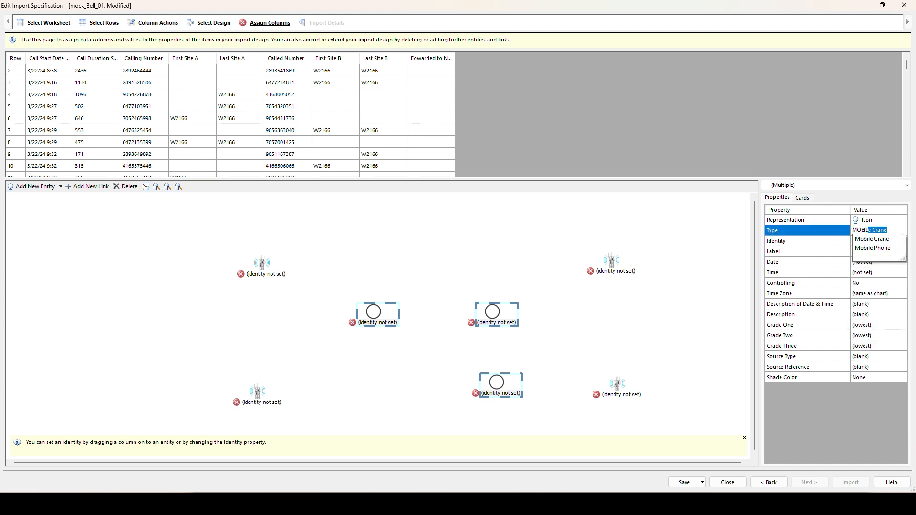
left_click(887, 249)
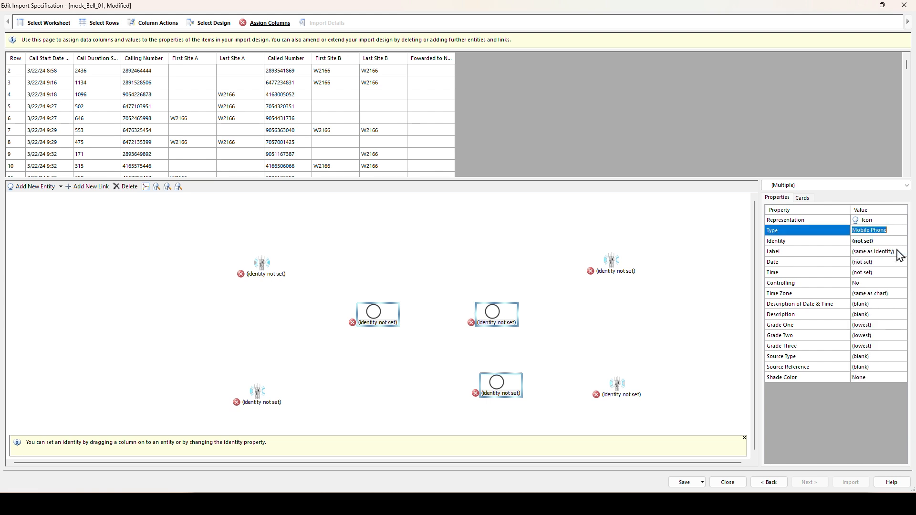
left_click(690, 374)
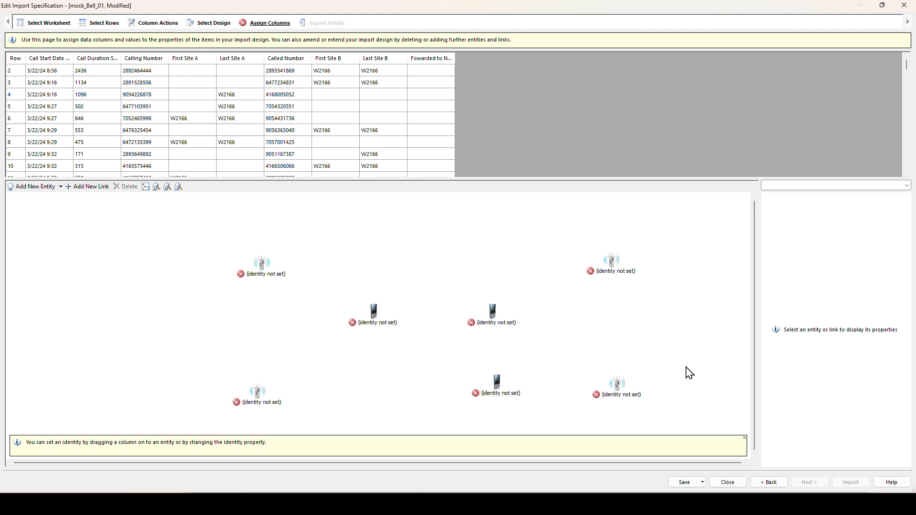
- Link the left phone to the upper-left mast, the lower-left mast and the right phone
left_click(92, 187)
left_click_drag(374, 311, 261, 263)
left_click(104, 188)
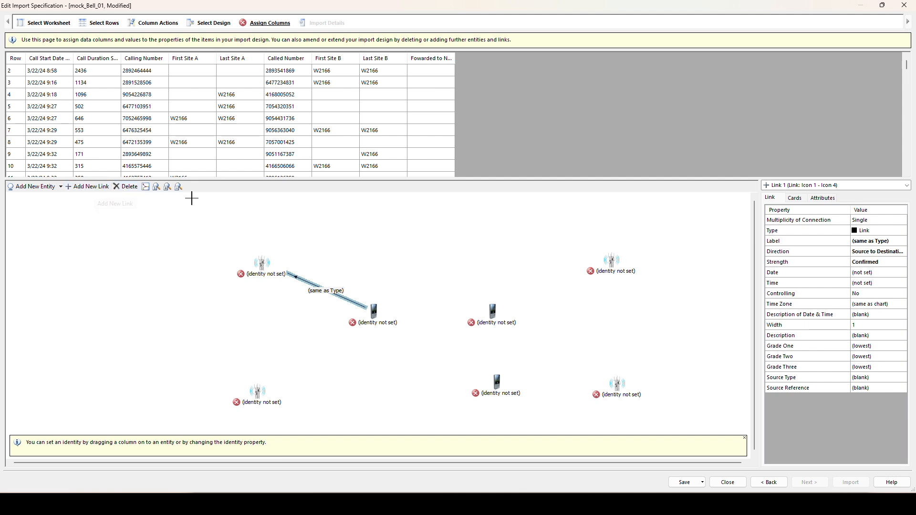
left_click_drag(375, 311, 257, 391)
left_click(90, 191)
left_click_drag(372, 313, 483, 313)
- Link the right phone to the lower phone and to the upper-right and lower-right masts
left_click(90, 187)
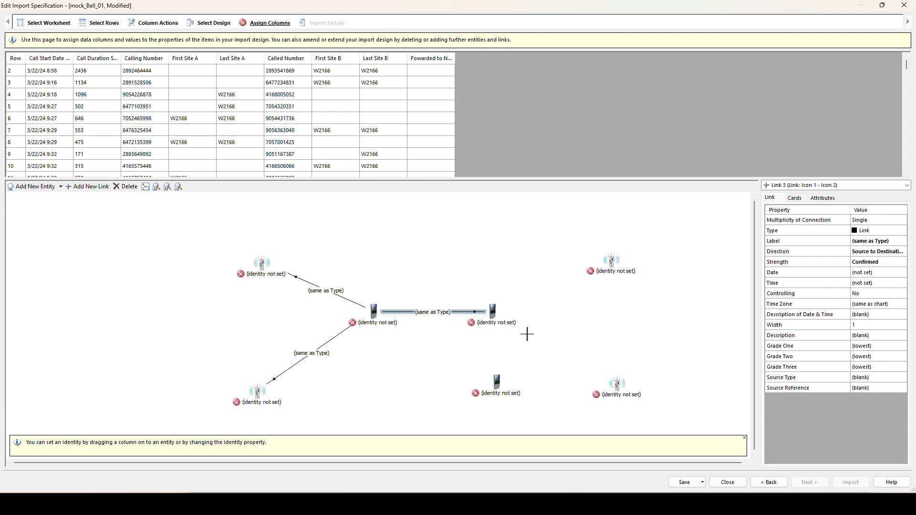
left_click_drag(493, 310, 497, 382)
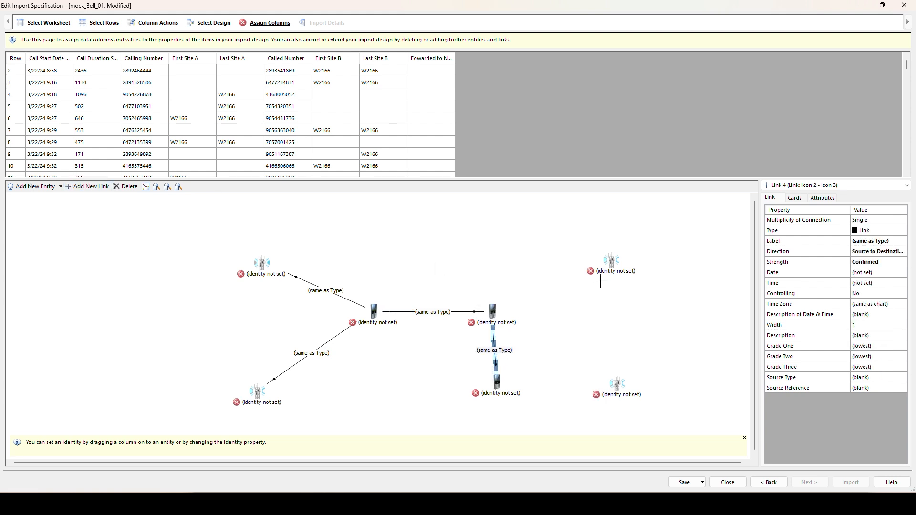
left_click_drag(610, 261, 493, 311)
left_click(93, 186)
mouse_move(619, 384)
left_mouse_down()
mouse_move(582, 370)
mouse_move(509, 317)
left_mouse_up()
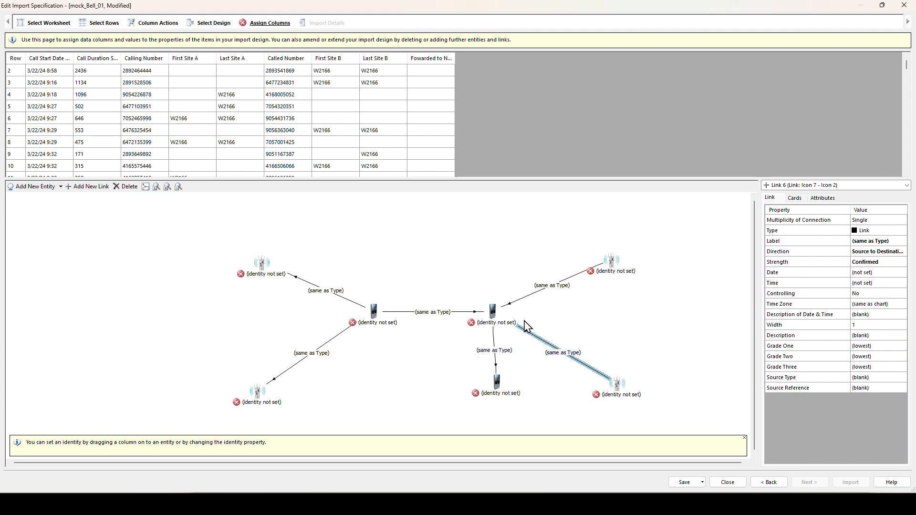
- Select all six links together
left_click(552, 291, "ctrl")
left_click(496, 353, "ctrl")
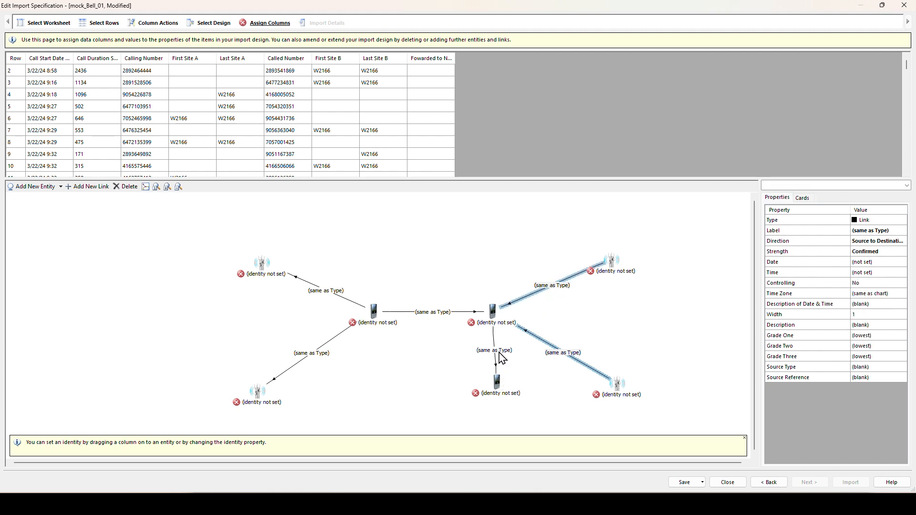
left_click(433, 314, "ctrl")
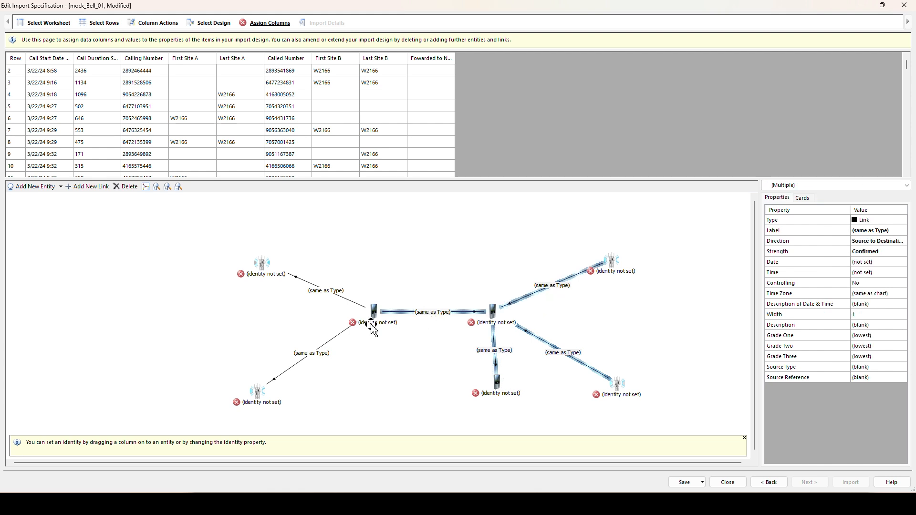
left_click(317, 352, "ctrl")
left_click(328, 296, "ctrl")
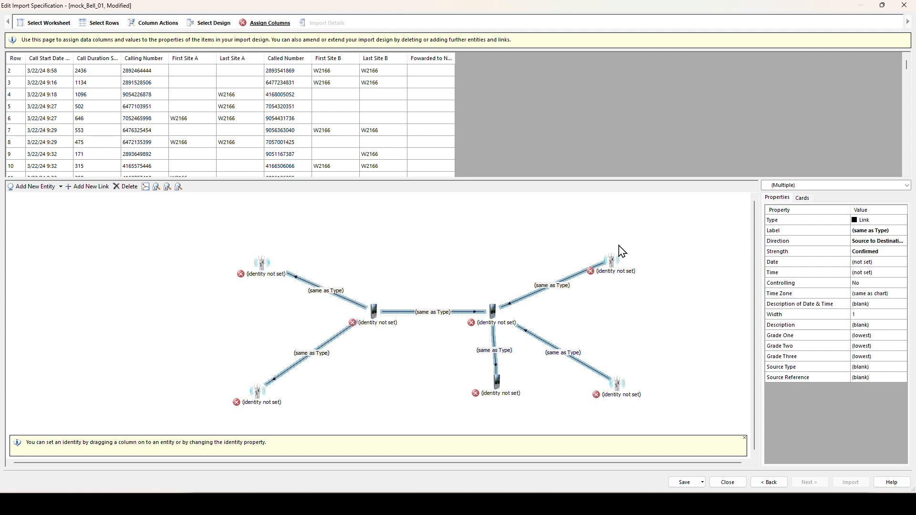
left_click(900, 315)
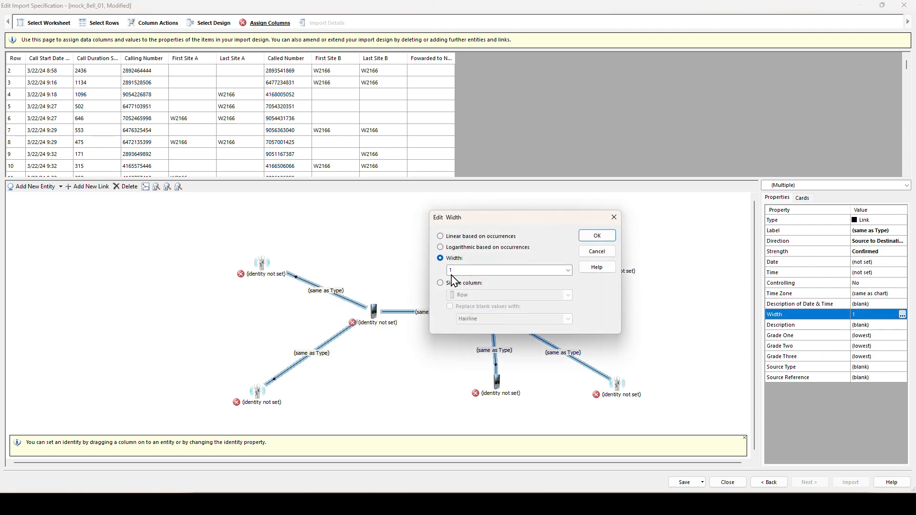
- Set the width of all selected links to 3
left_click(567, 270)
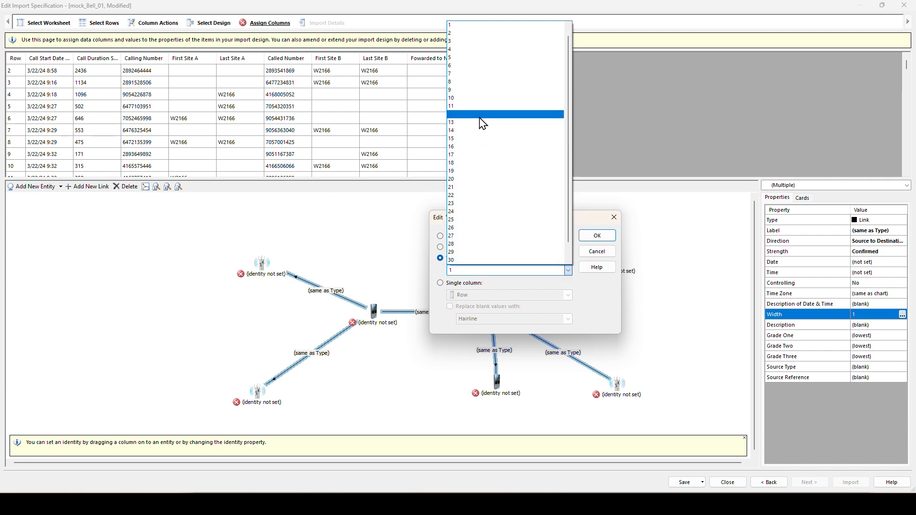
left_click(490, 42)
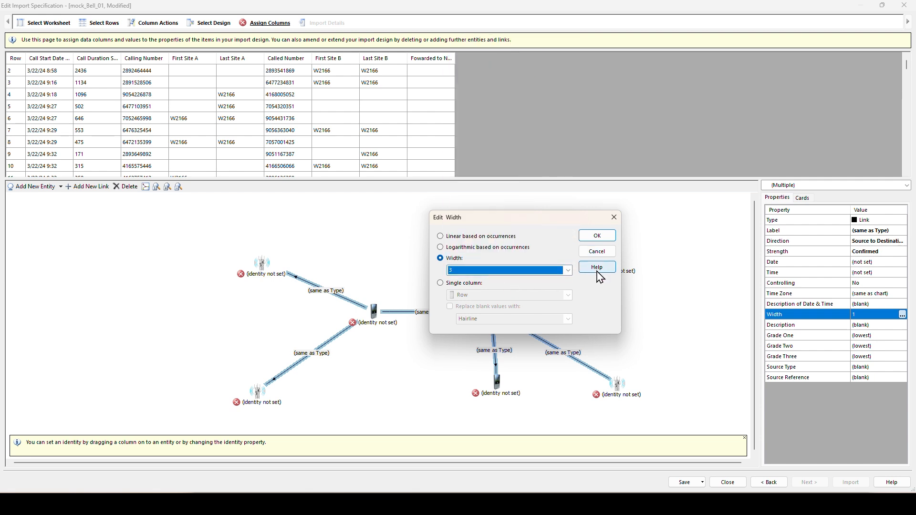
left_click(602, 237)
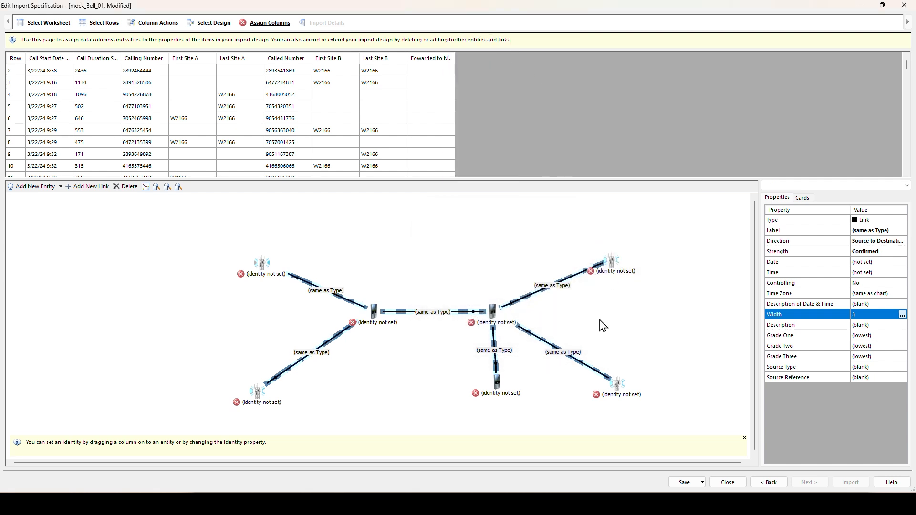
left_click(369, 273)
- Set the type of both left mast links to Red
left_click(342, 302)
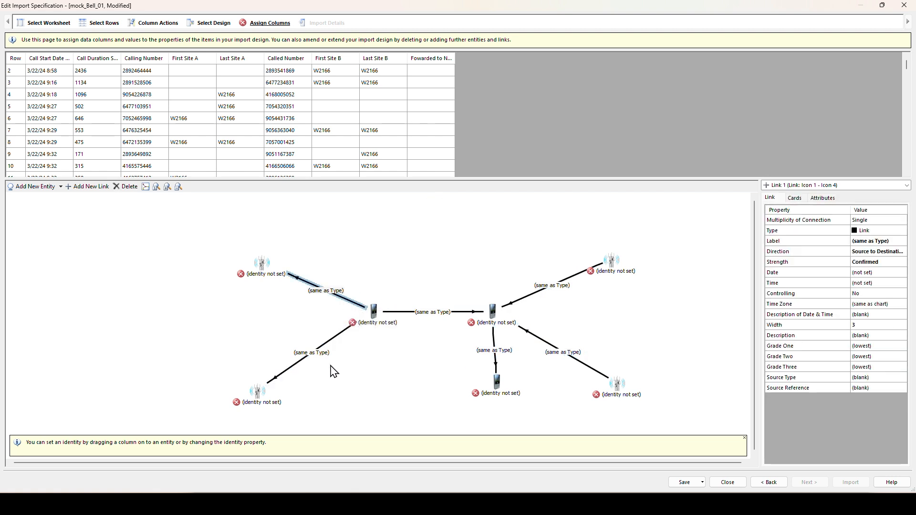
left_click(324, 352, "ctrl")
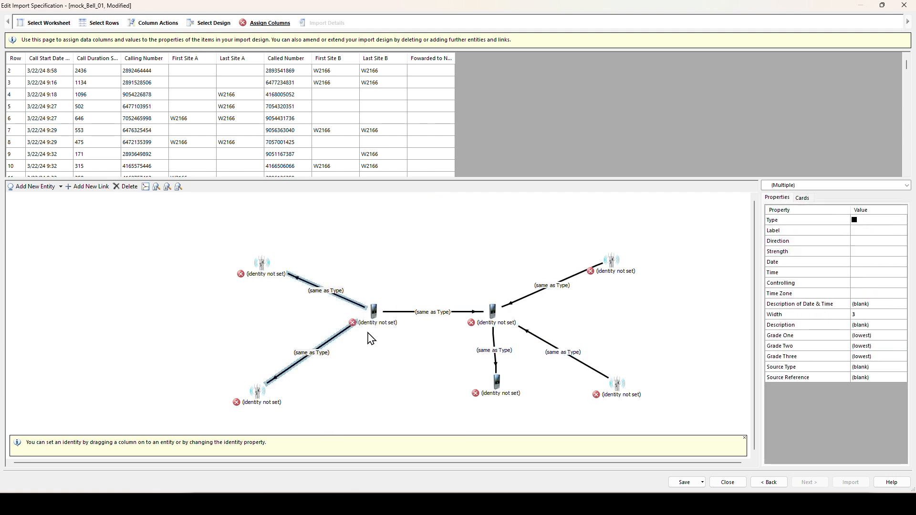
left_click(864, 223)
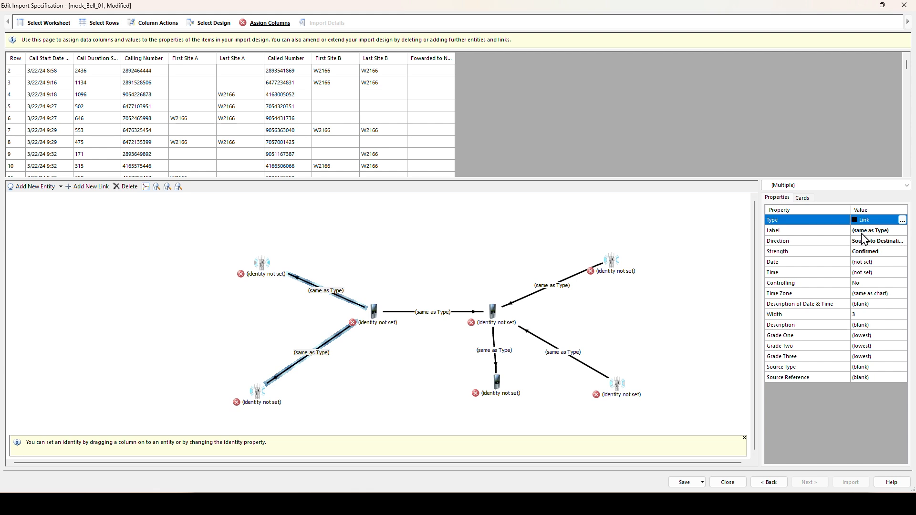
type("RED")
left_click(862, 232)
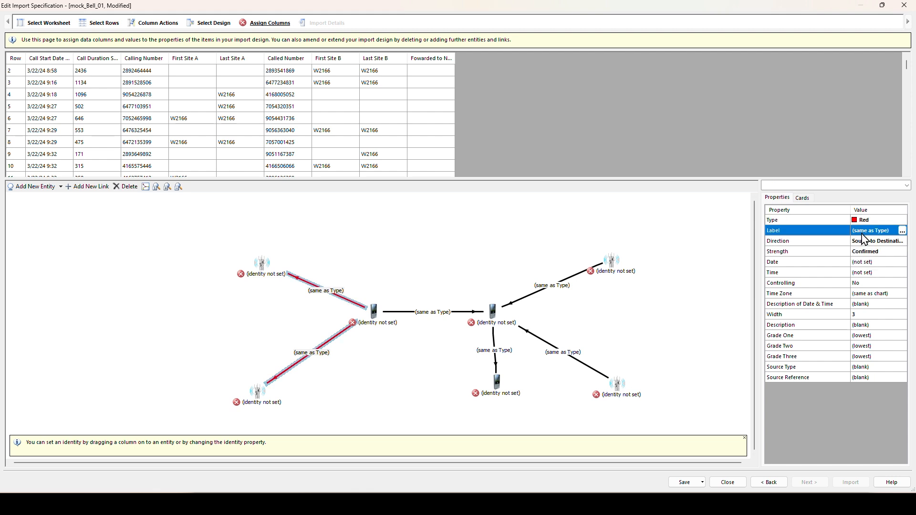
- Set the type of both right mast links to Green
left_click(555, 291)
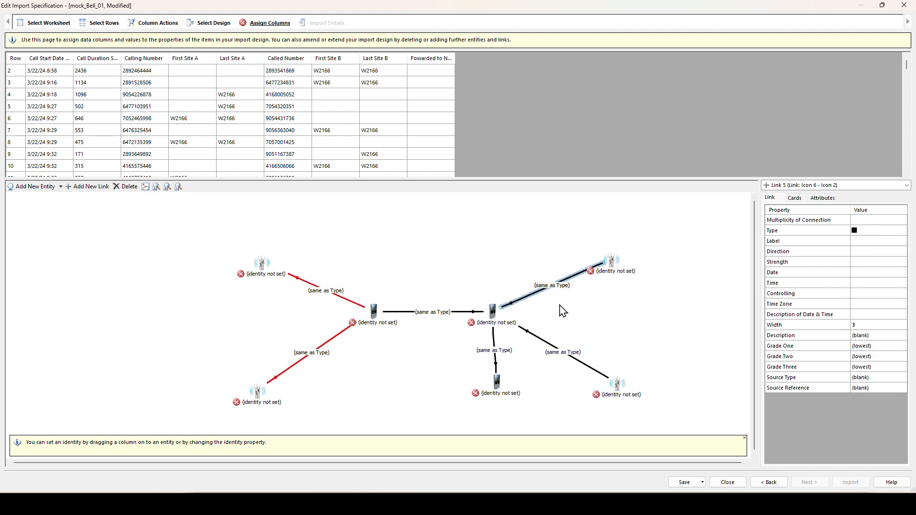
left_click(564, 355, "ctrl")
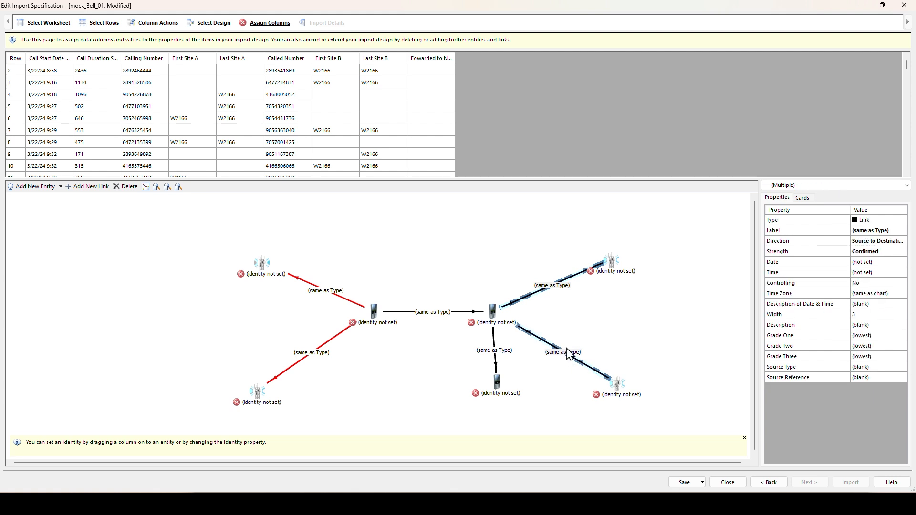
left_click(874, 222)
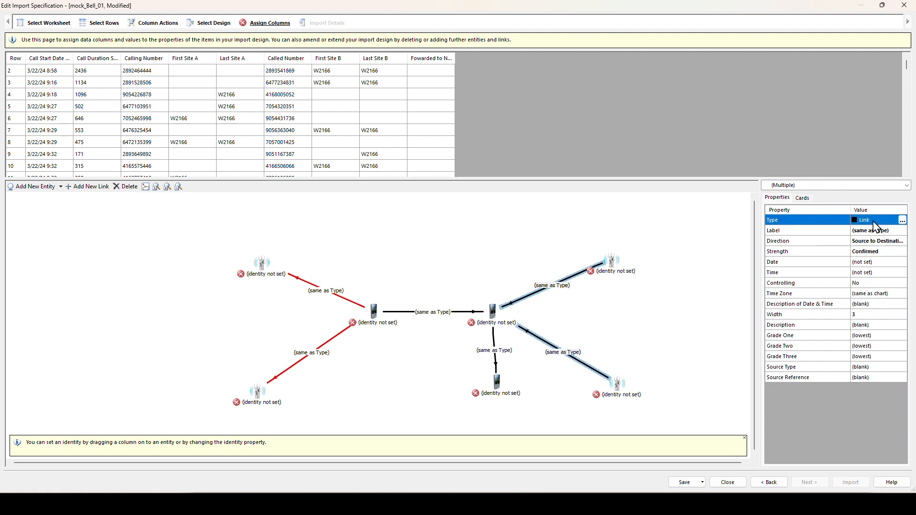
left_click(874, 223)
type("GREEN")
key("Return")
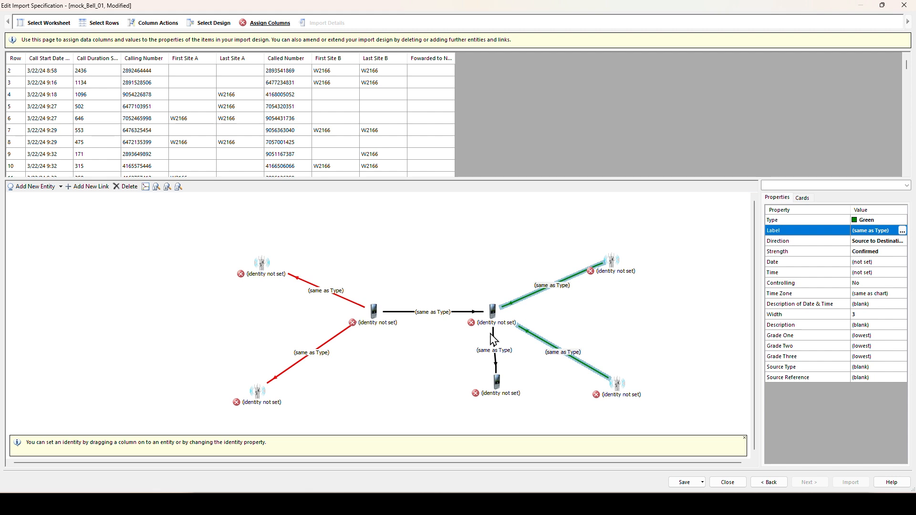
- Make the lower-phone link Blue, then nudge the lower phone and upper-left mast into place
left_click(496, 353)
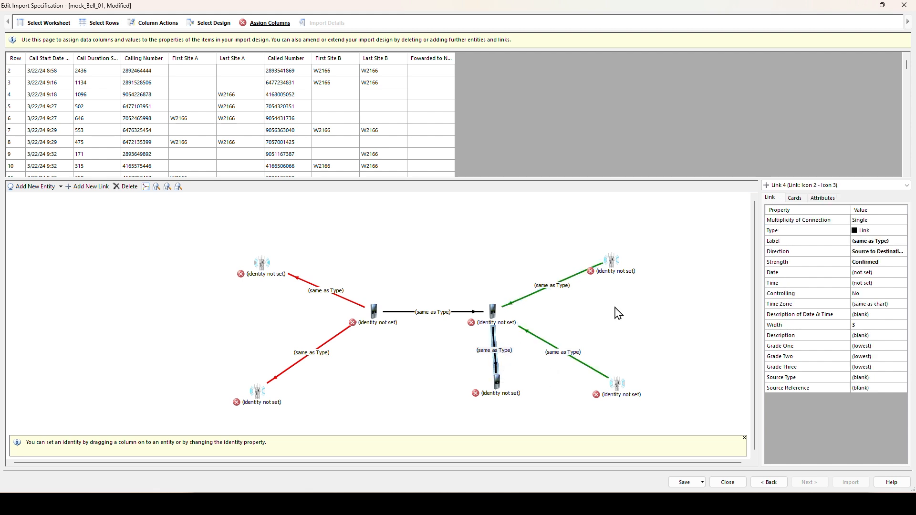
left_click(877, 232)
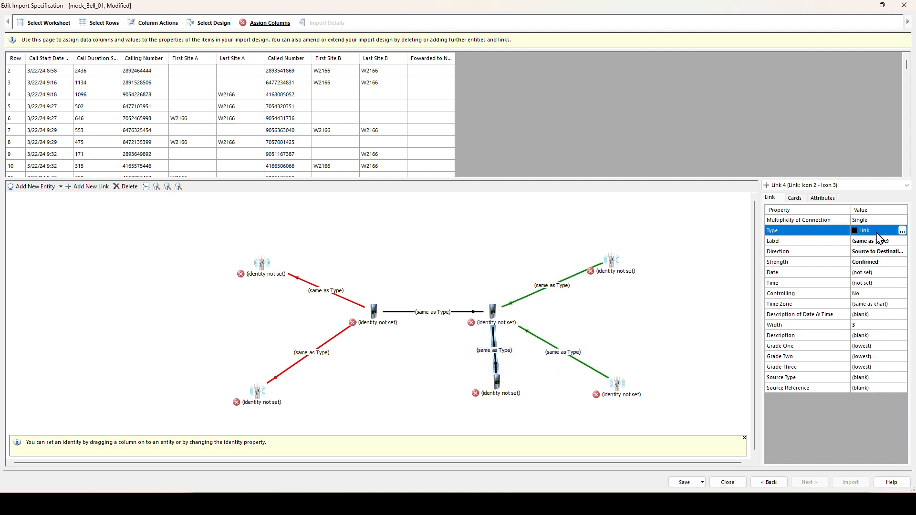
type("Blue")
key("Return")
left_click_drag(498, 380, 496, 376)
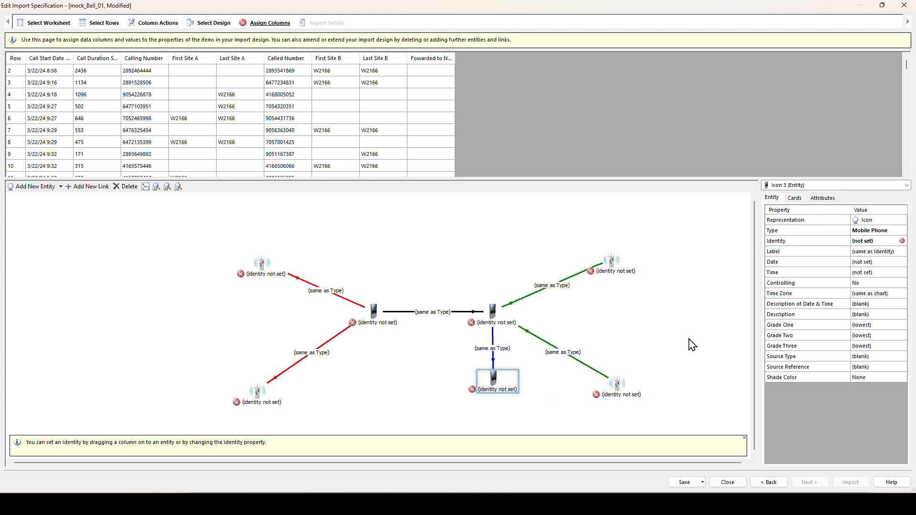
left_click_drag(262, 263, 247, 260)
- Label the upper red and green mast links F
left_click(325, 291)
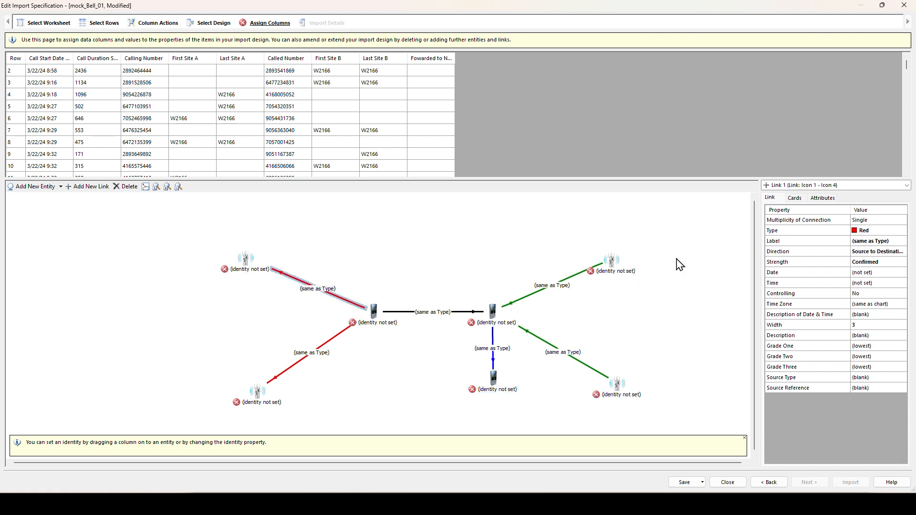
left_click(557, 287, "ctrl")
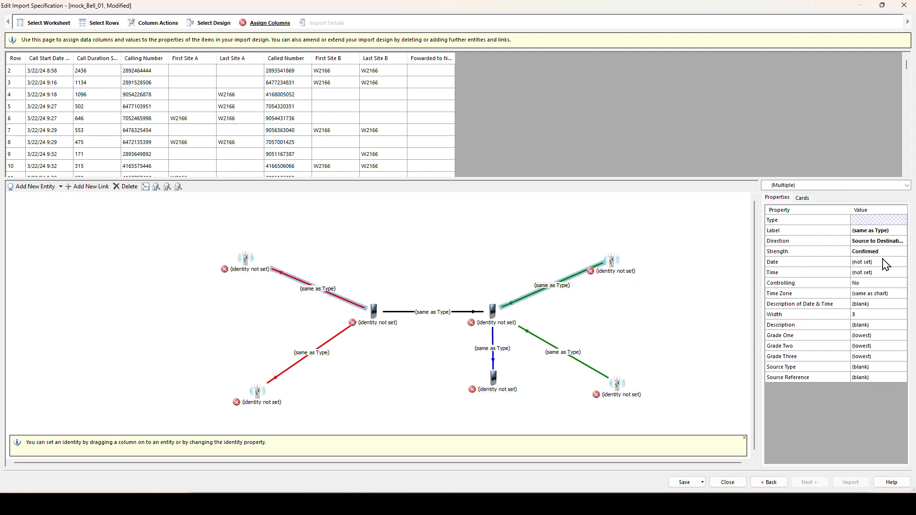
left_click(888, 232)
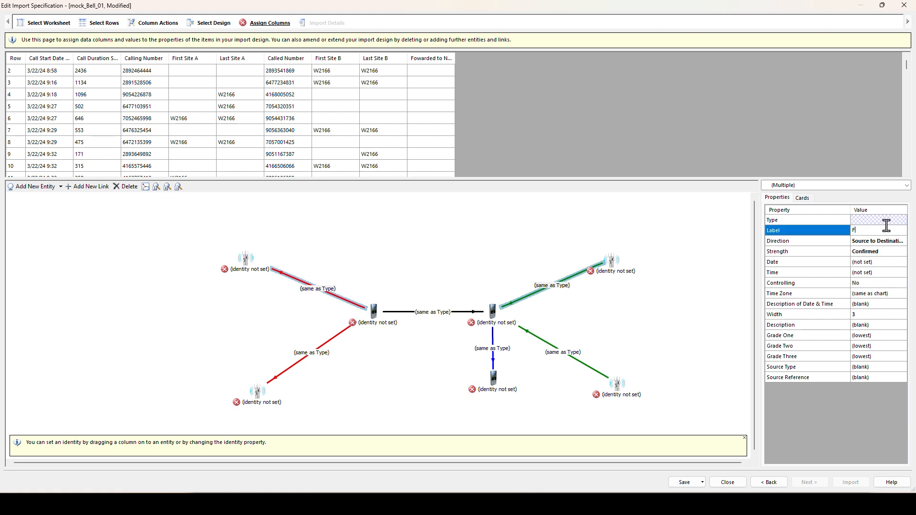
type("F")
key("Return")
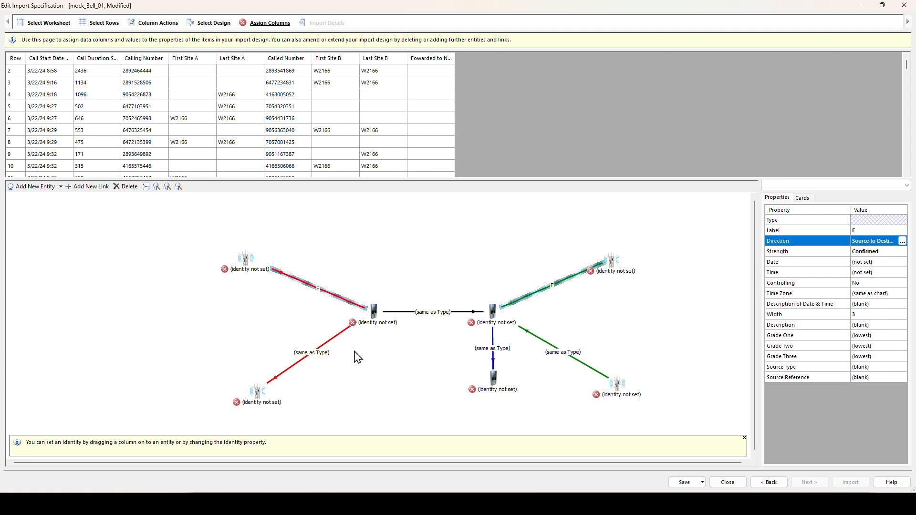
- Label the lower red and green mast links L
left_click(312, 358)
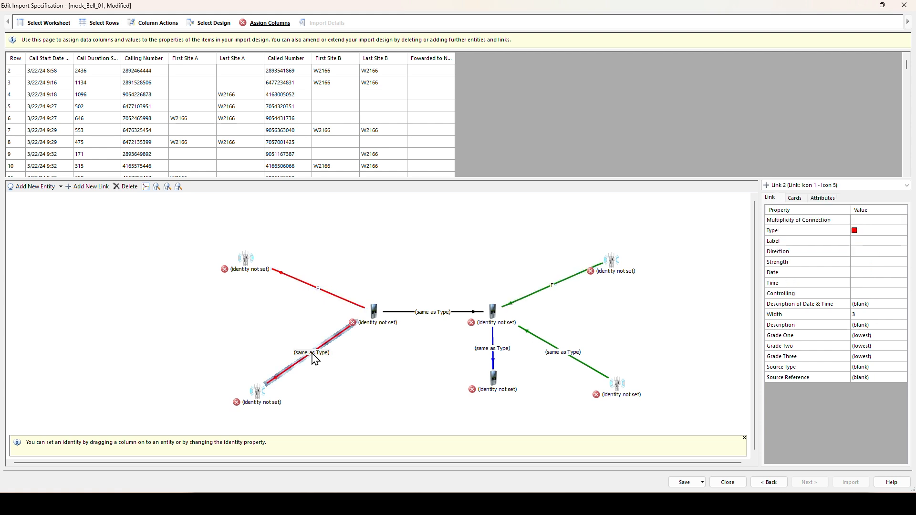
left_click(573, 358, "ctrl")
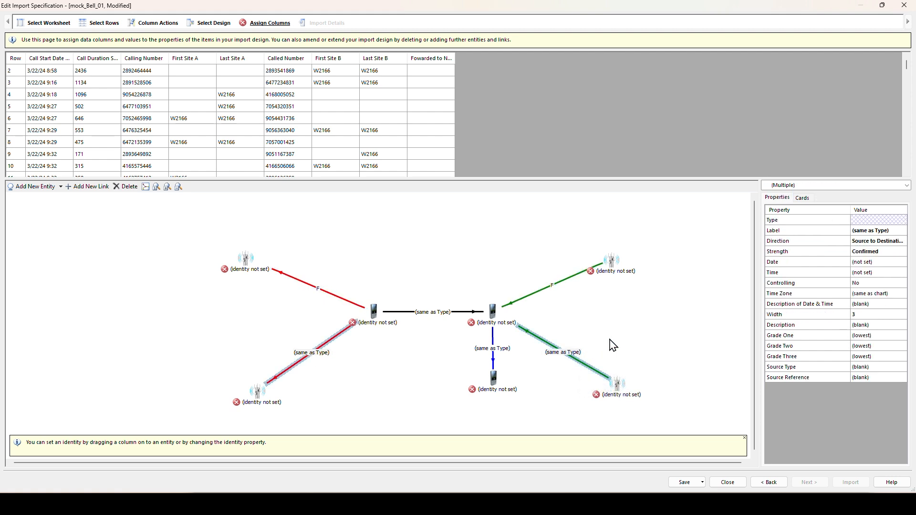
left_click(877, 232)
type("L")
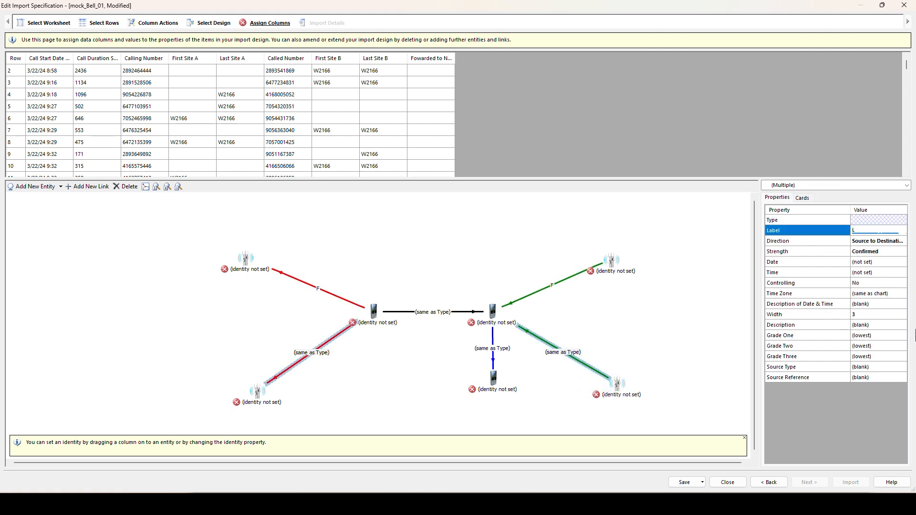
key("Return")
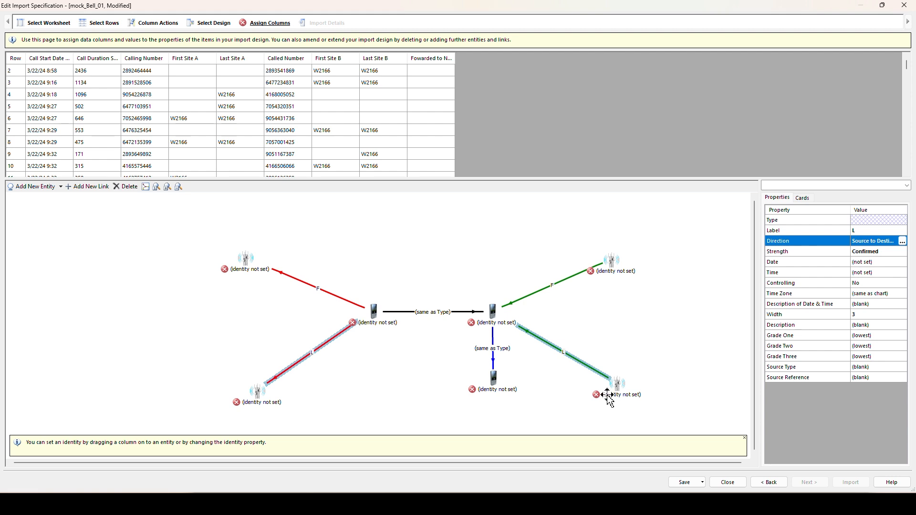
- Clear the label on the blue lower-phone link
left_click(493, 360)
left_click(877, 242)
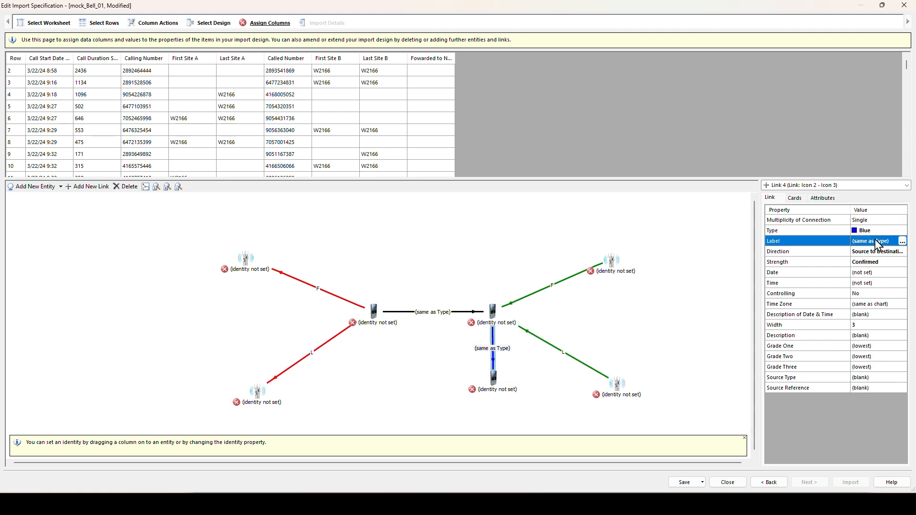
key("Delete")
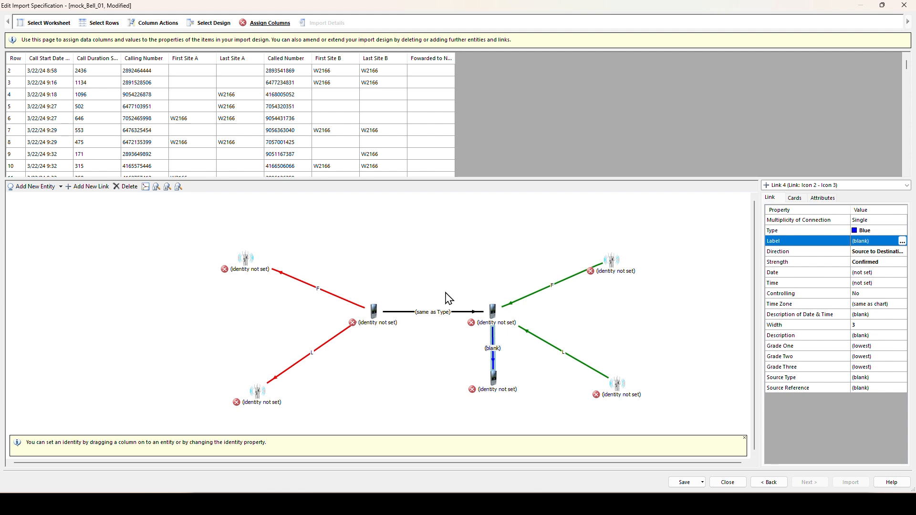
- Select the red, green and phone-to-phone links together
left_click(330, 294)
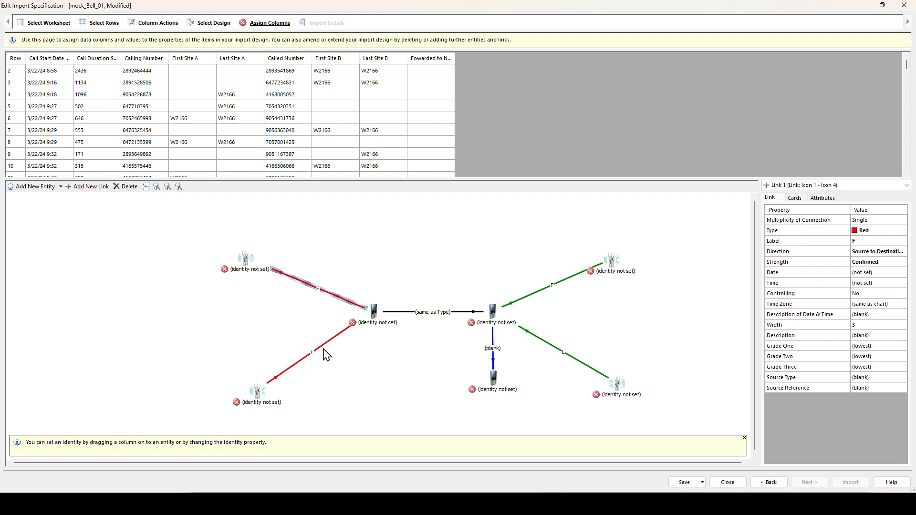
left_click(325, 347, "ctrl")
left_click(422, 312, "ctrl")
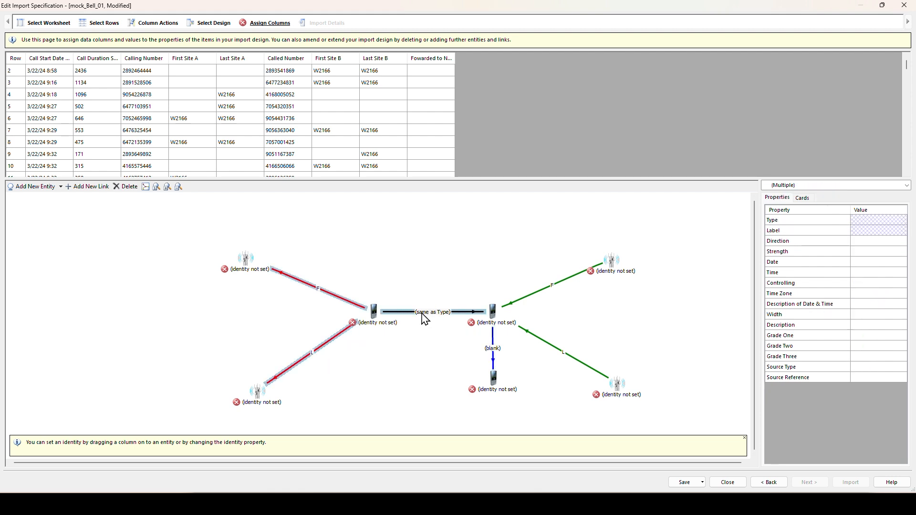
left_click(530, 295, "ctrl")
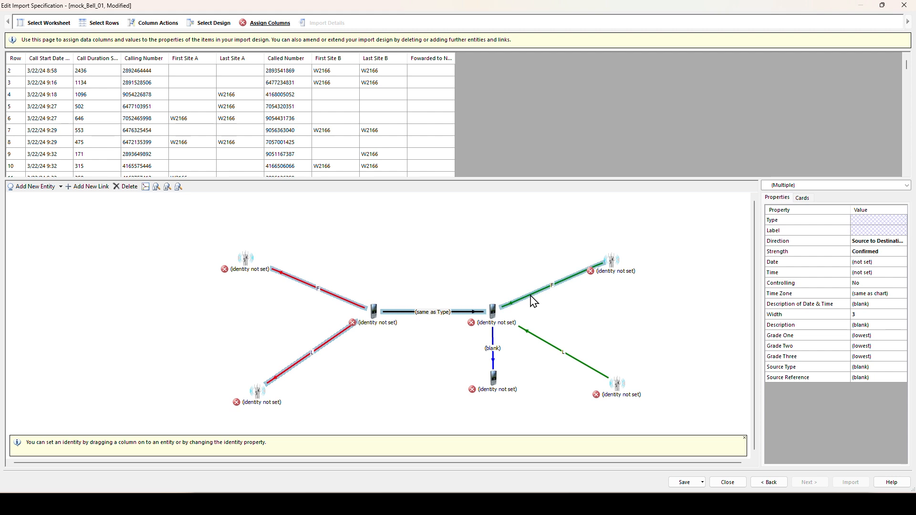
left_click(530, 332, "ctrl")
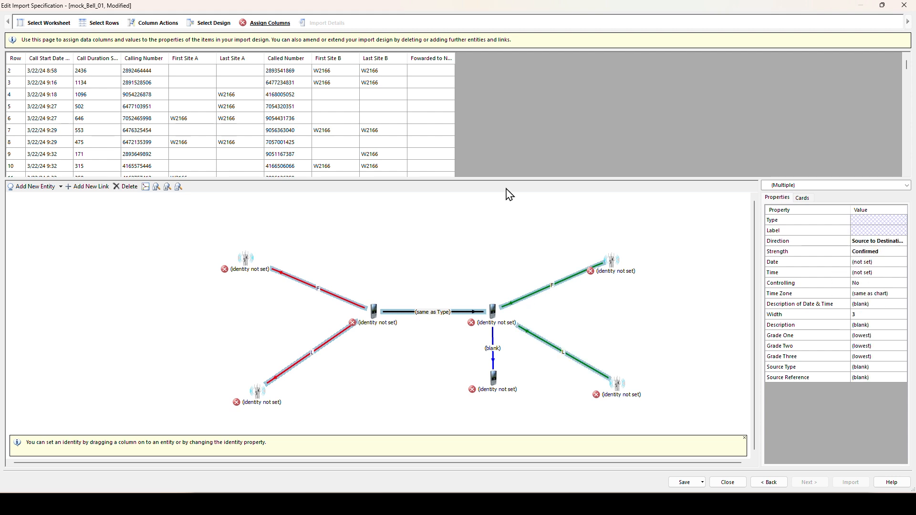
- Take the selected links' Date and Time from the Call Start Date column
left_click(60, 60)
left_click_drag(59, 65, 868, 262)
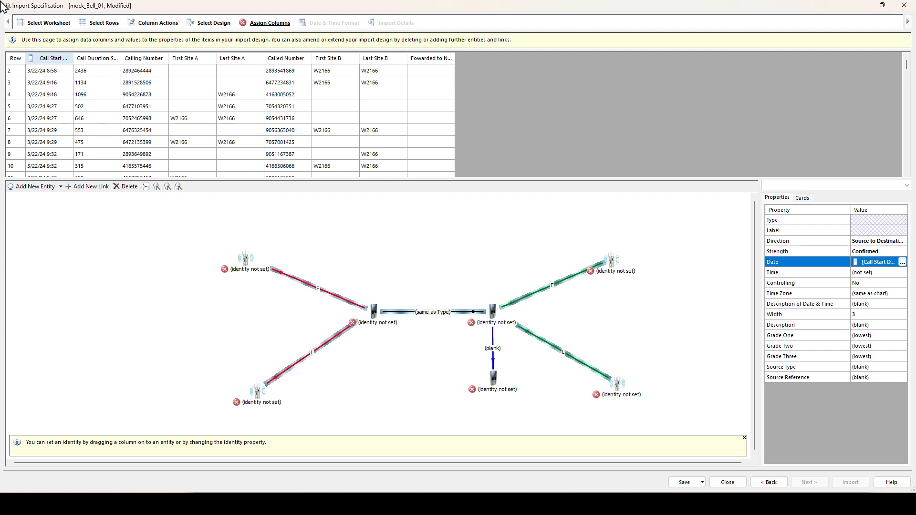
left_click_drag(49, 59, 873, 268)
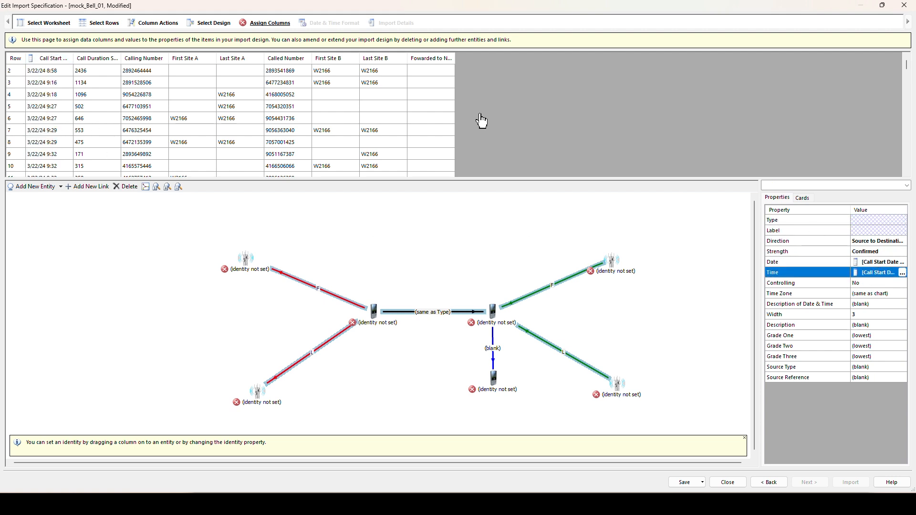
- Label the middle phone-to-phone link with its Number of occurrences
left_click(349, 220)
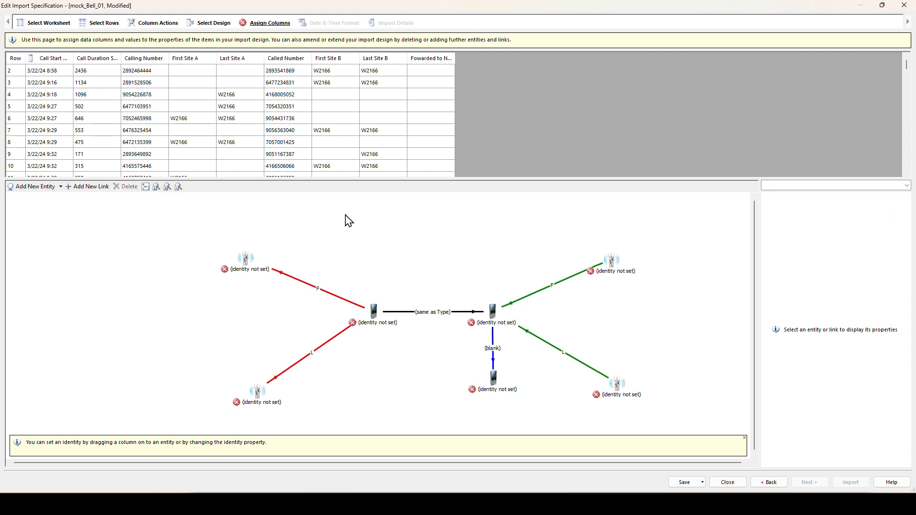
left_click(454, 314)
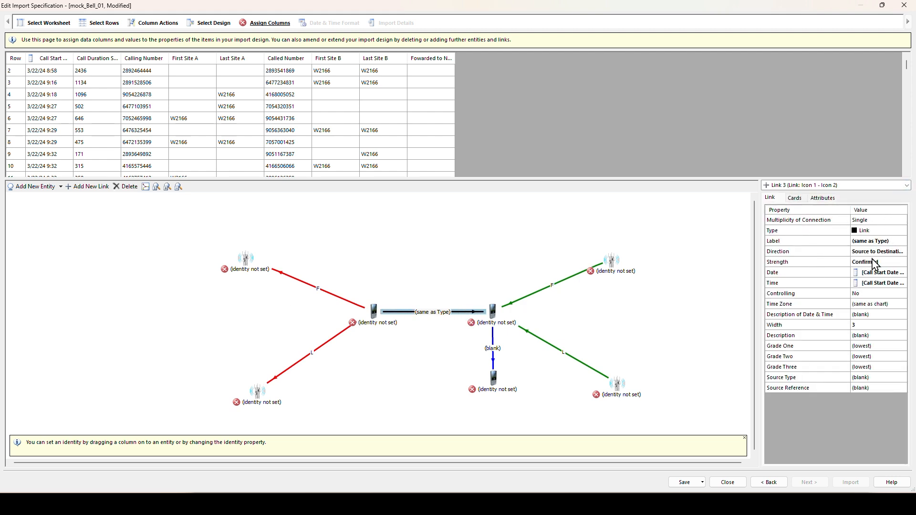
left_click(890, 241)
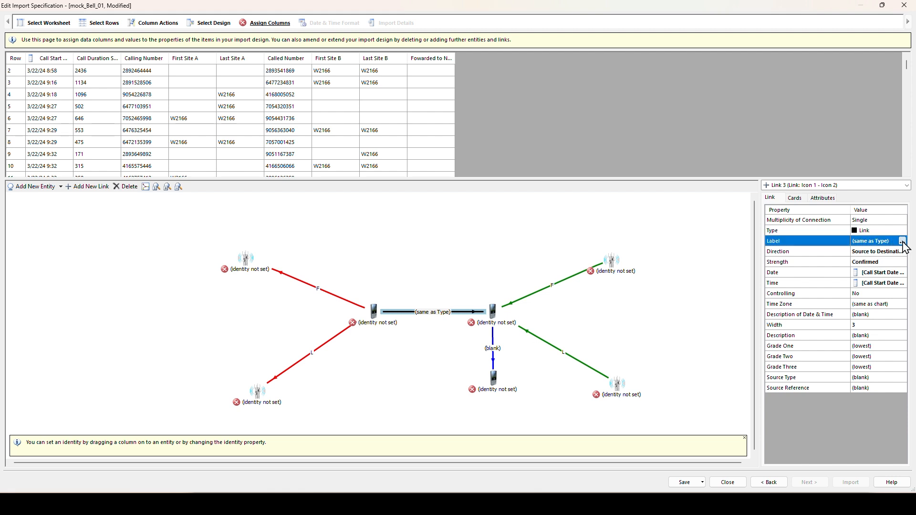
left_click(902, 242)
left_click(442, 259)
left_click(600, 237)
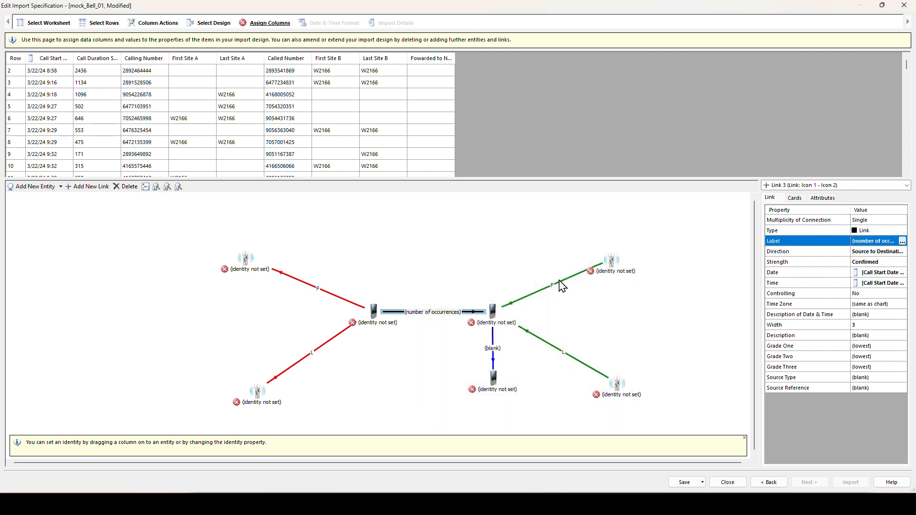
left_click(822, 198)
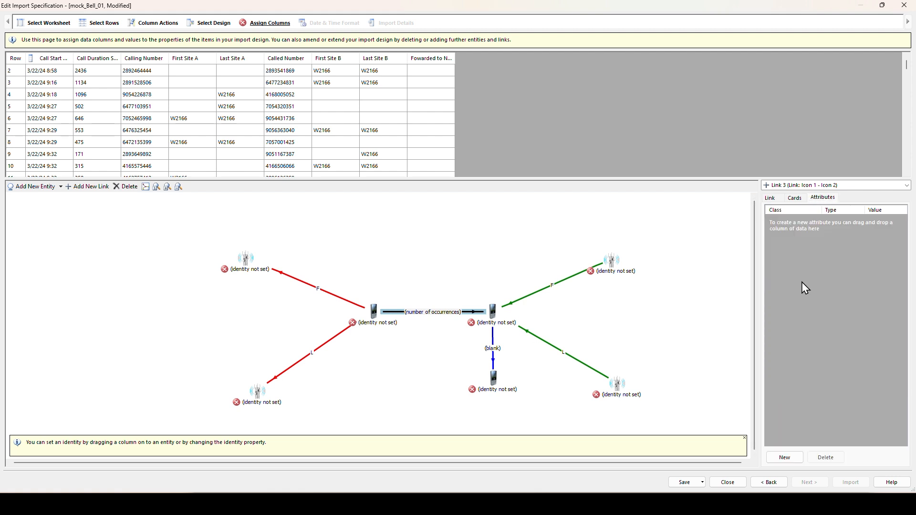
- Add a Number-type Duration attribute to the middle link, filled from Call Duration Seconds
left_click(782, 457)
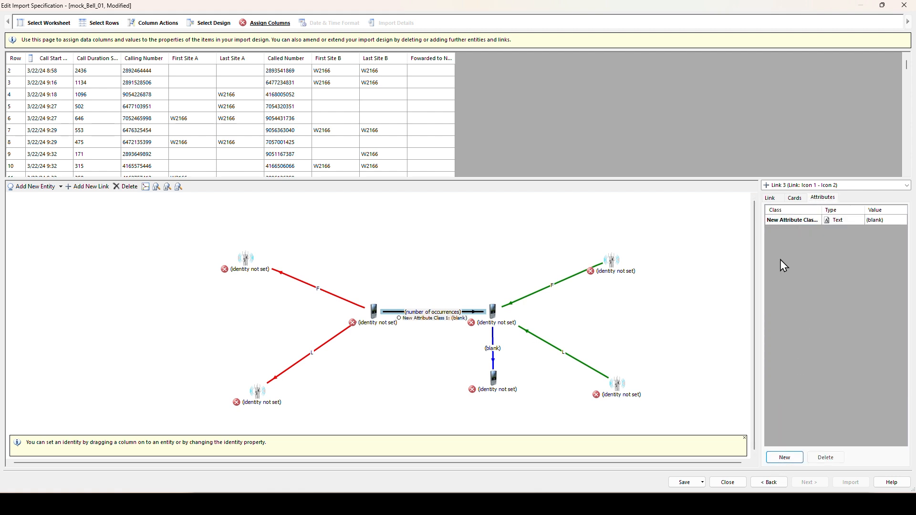
left_click(792, 221)
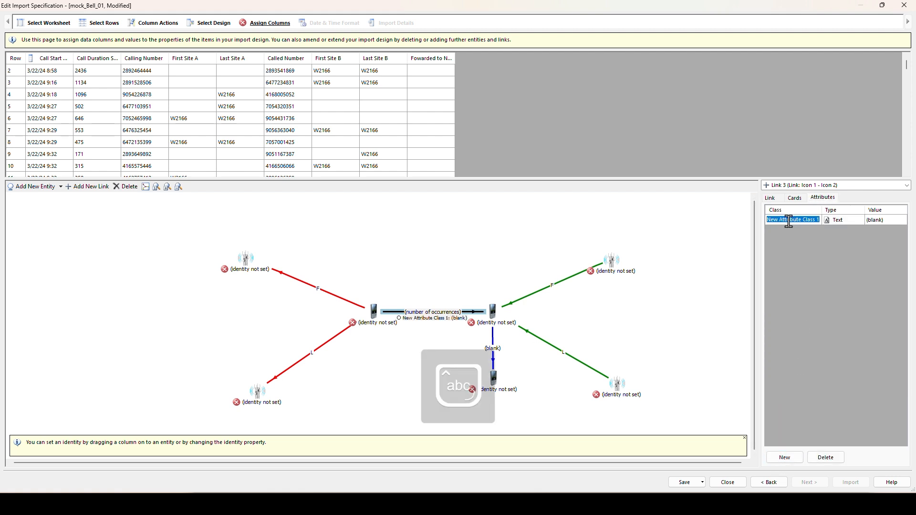
type("Duration")
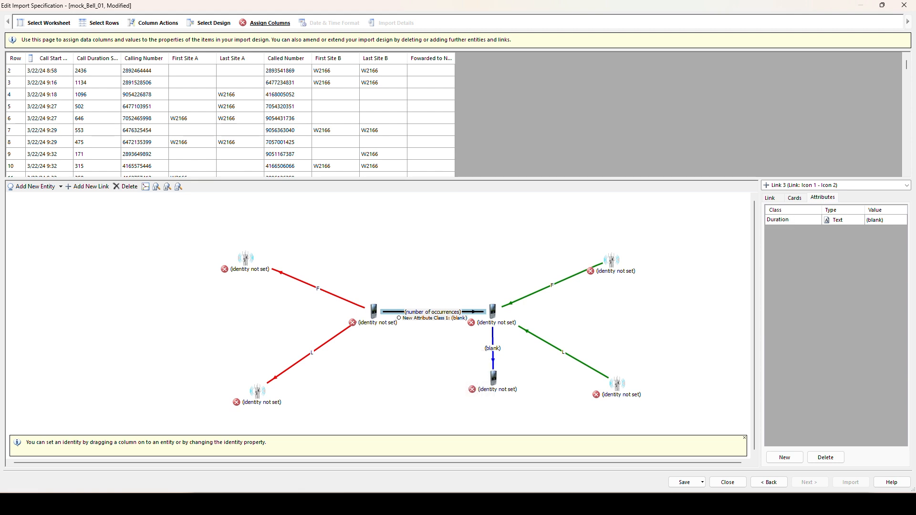
left_click(843, 223)
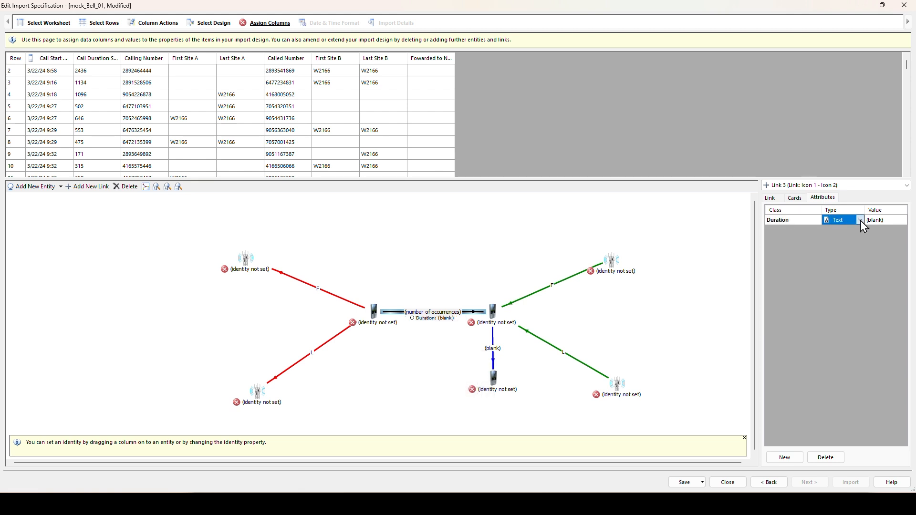
left_click(860, 220)
left_click(852, 240)
left_click(98, 59)
left_click_drag(98, 59, 891, 228)
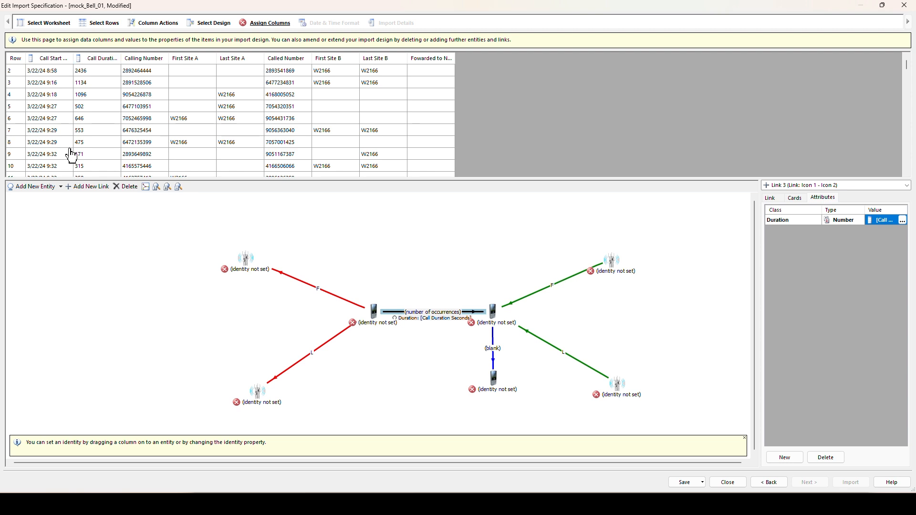
mouse_move(51, 64)
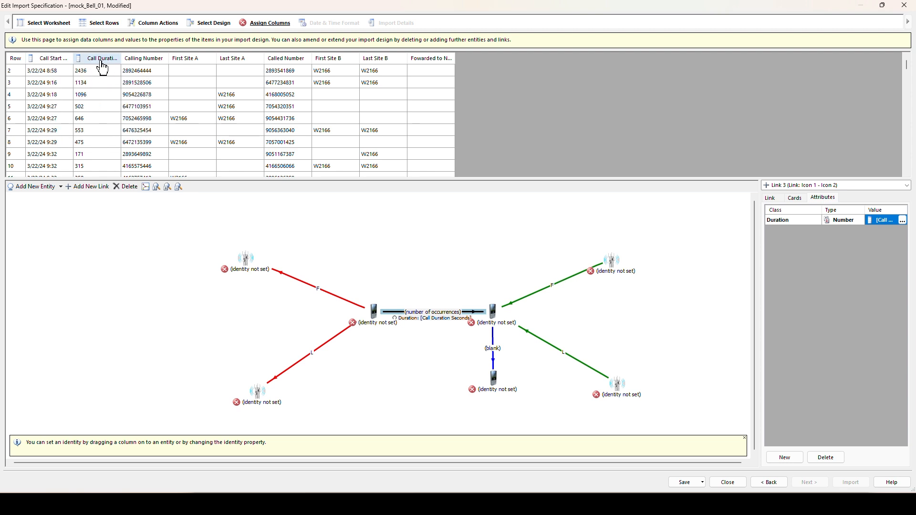
- Identify the phones by Calling and Called Number, left masts by First and Last Site A
left_click_drag(143, 61, 380, 322)
left_click_drag(298, 62, 496, 317)
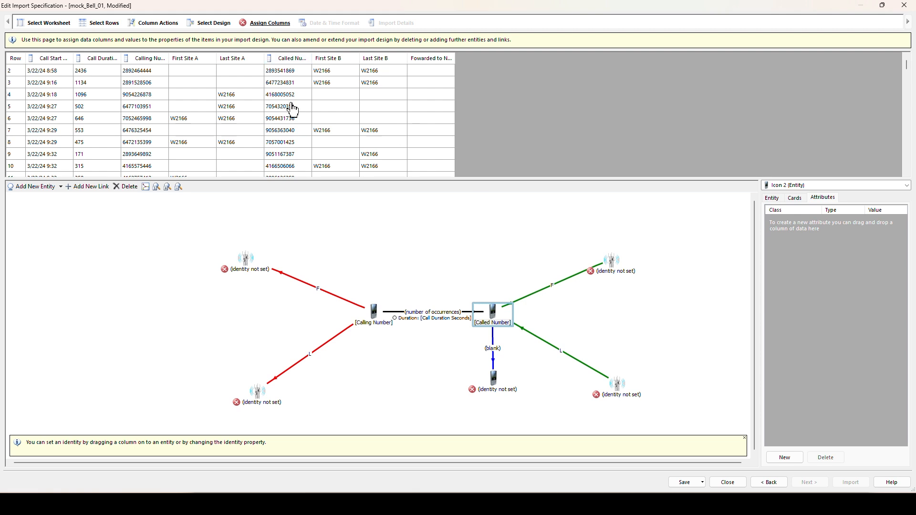
left_click_drag(191, 64, 247, 268)
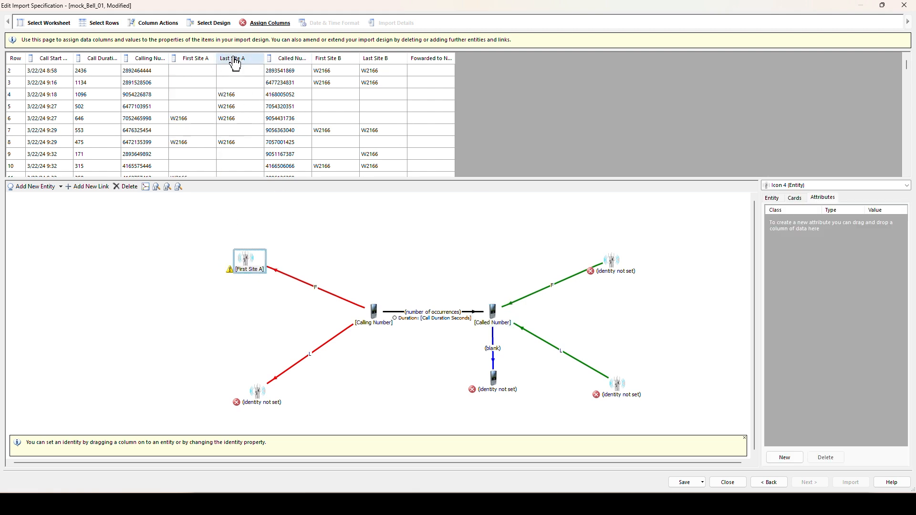
left_click_drag(238, 58, 264, 395)
- Identify the bottom phone by Fowarded to Number and right masts by First/Last Site B, then continue to Date & Time Format
left_click(497, 296)
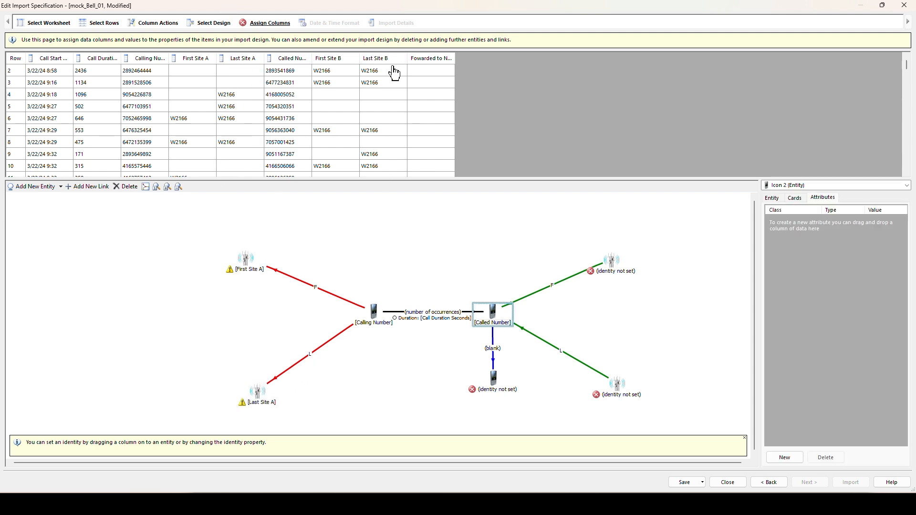
left_click_drag(421, 57, 507, 390)
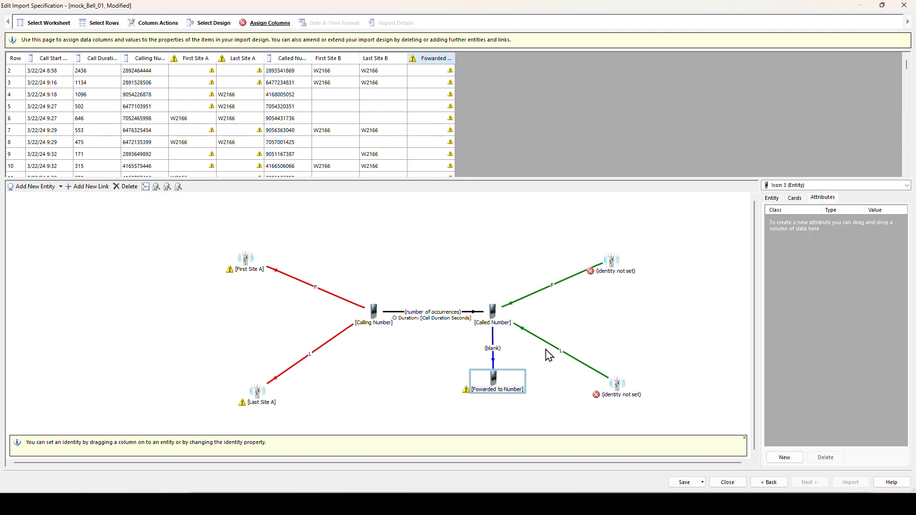
left_click_drag(325, 61, 612, 265)
left_click_drag(398, 56, 618, 386)
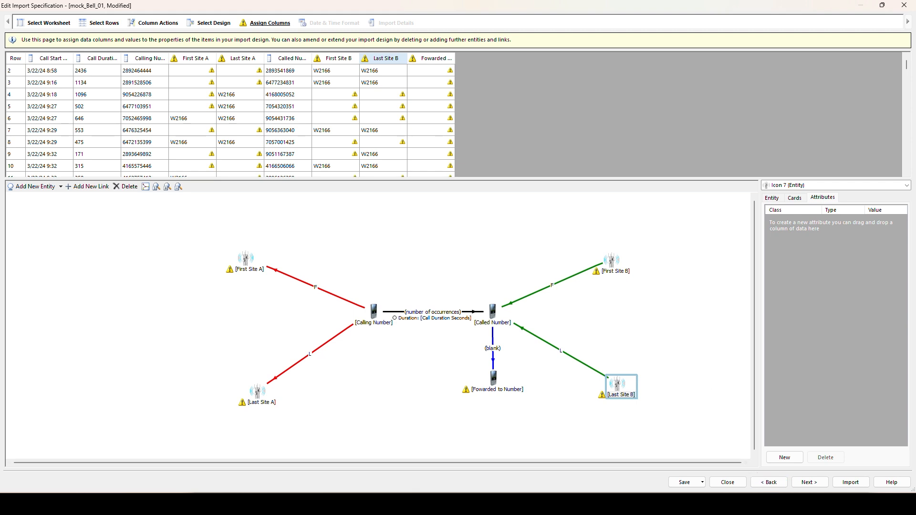
left_click(809, 482)
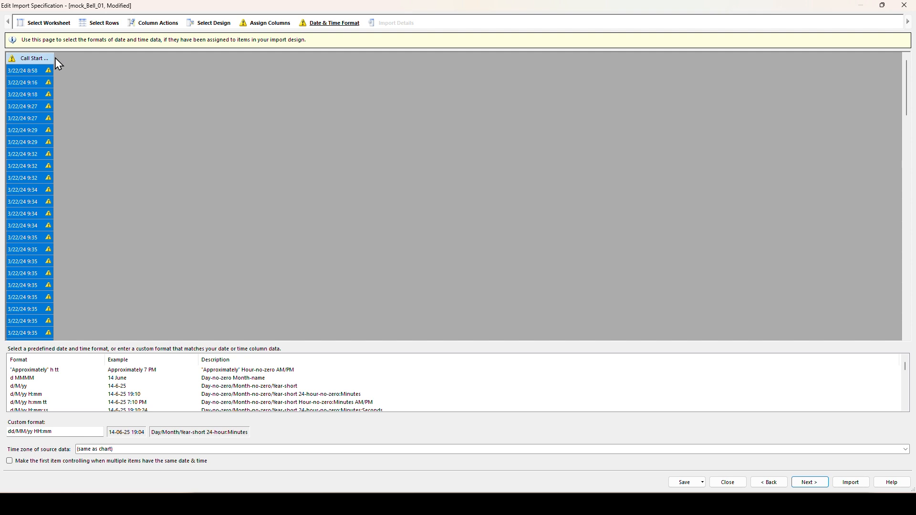
- Widen the Call Start Date & Time column and set its date format to M/dd/yy H:mm
left_click_drag(55, 58, 122, 58)
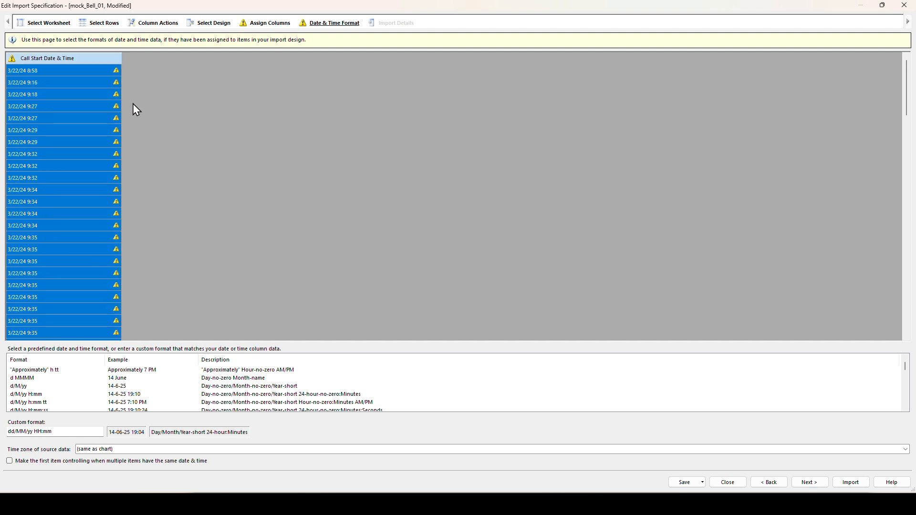
left_click(94, 433)
scroll(100, 381, "down", 8)
scroll(100, 381, "down", 8)
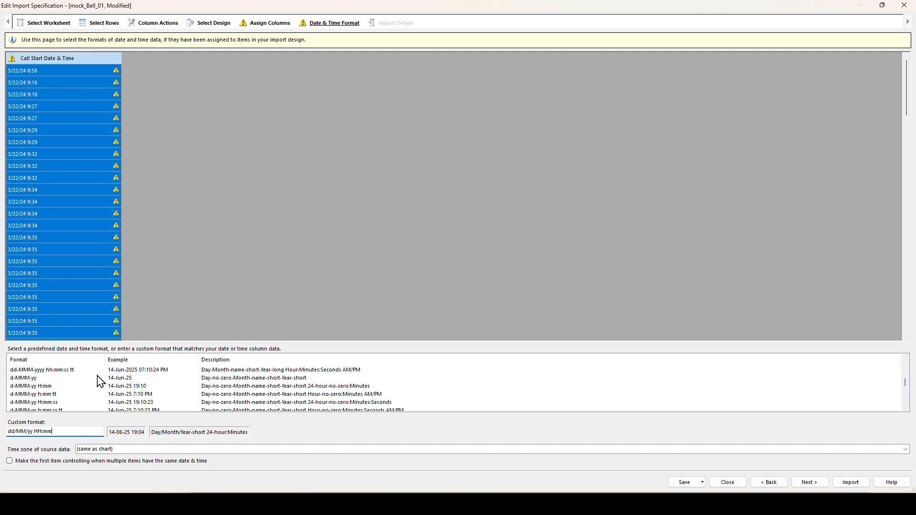
scroll(100, 382, "down", 8)
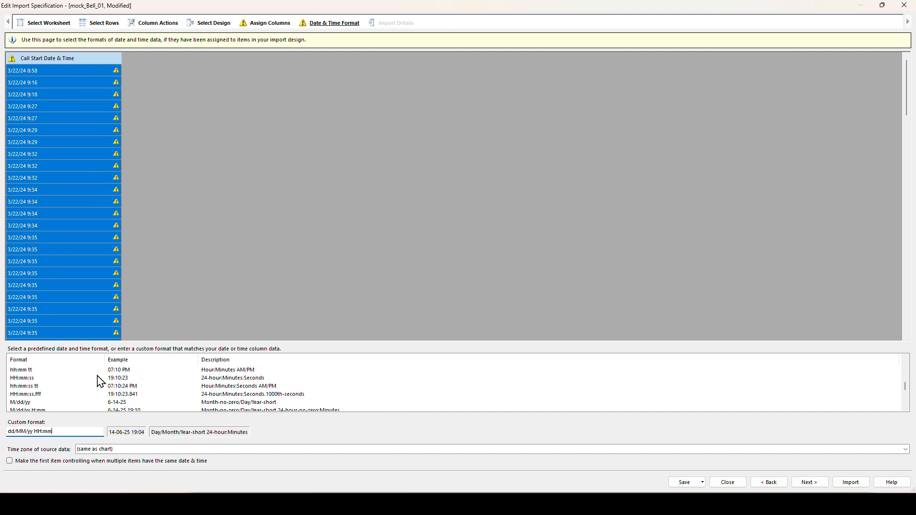
scroll(100, 381, "down", 1)
scroll(100, 382, "up", 2)
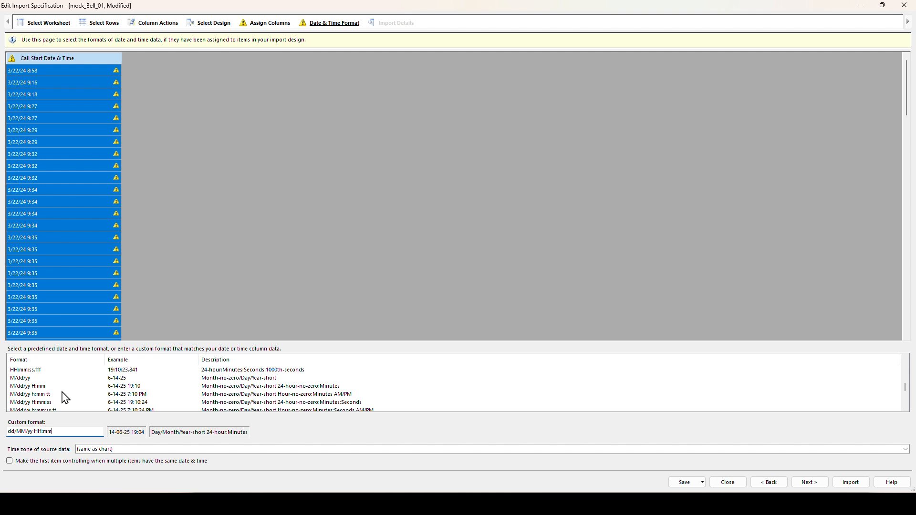
left_click(43, 386)
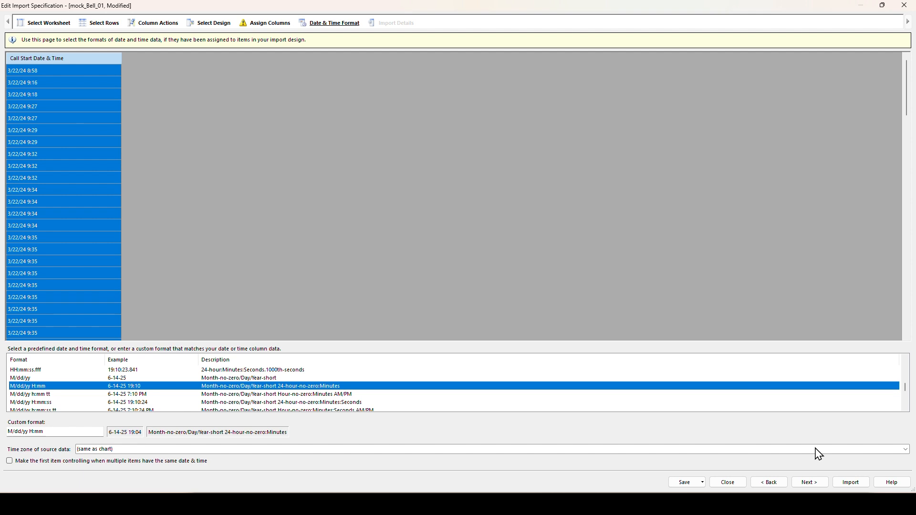
- Save the import specification as mock_Bell_01 and move on to the import details
left_click(685, 480)
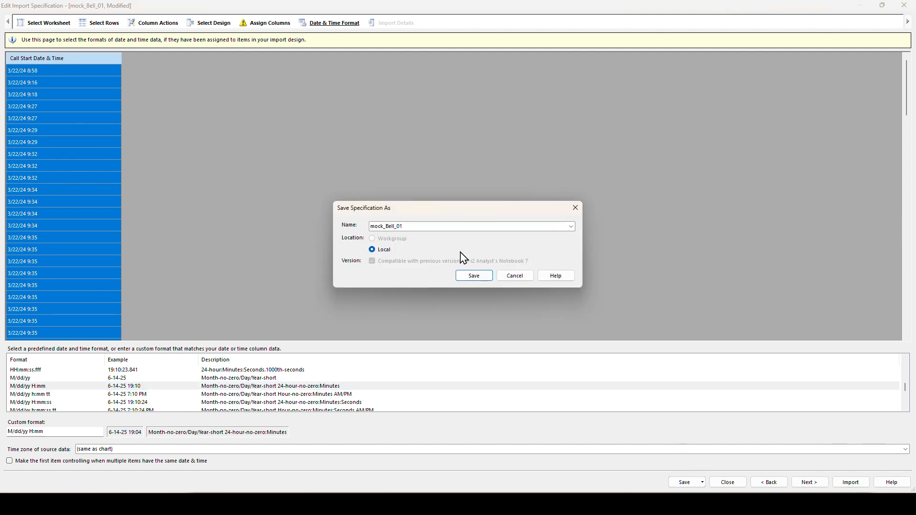
left_click(474, 277)
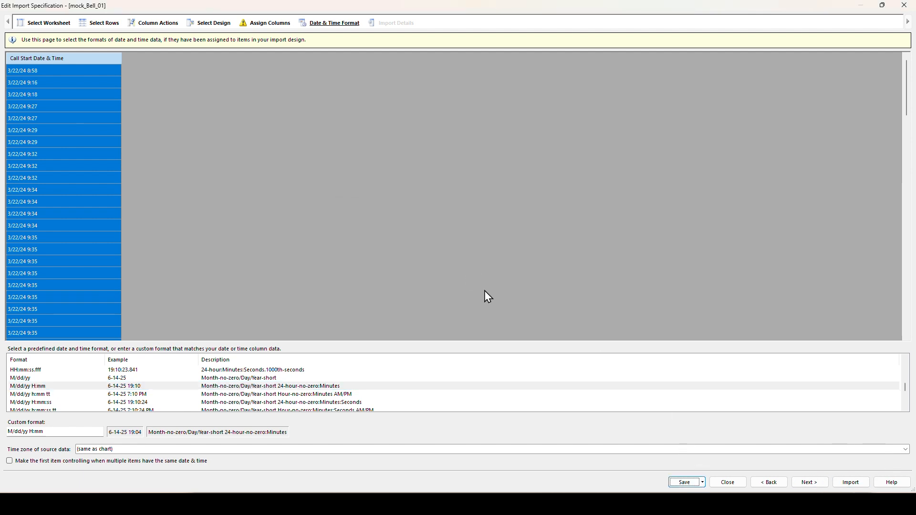
left_click(806, 482)
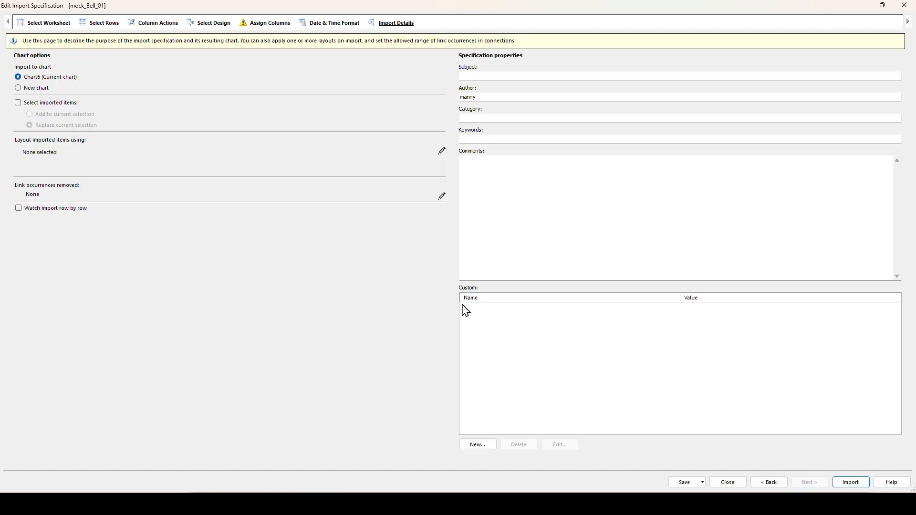
- Enter Subject 'Target 1', the author, Category 'Sex Crimes Investigation' and Keywords 'Cell Tower Dump'
left_click(579, 74)
type("Target 1")
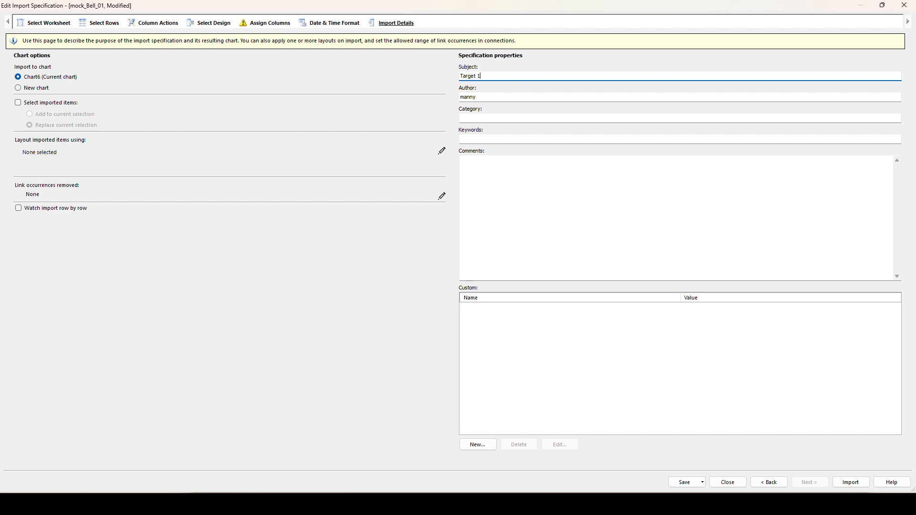
key("Tab")
type("Anal")
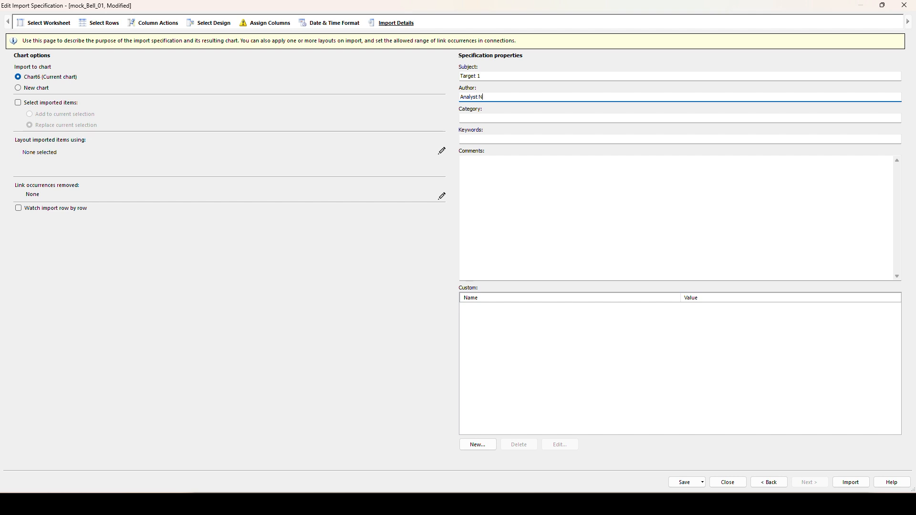
key("Tab")
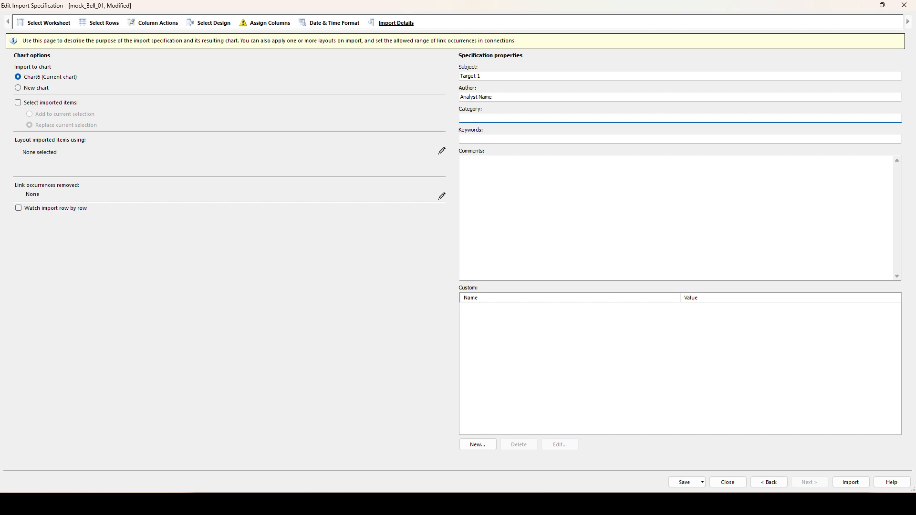
type("Sex Crimes Investigation")
key("Tab")
type("Cell Tower Dump")
key("Tab")
- Add an 'Occ Num' custom property with the occurrence number value, then save the specification
left_click(477, 444)
type("Occ Num")
left_click(736, 319)
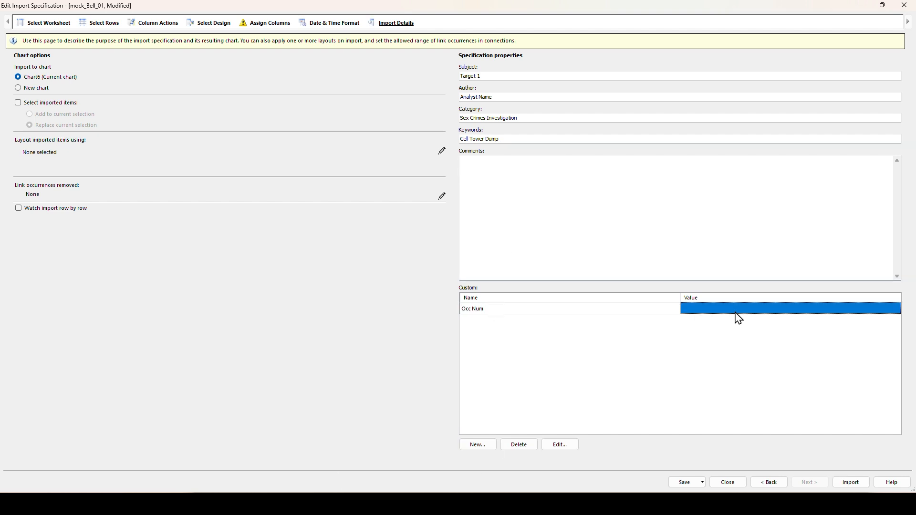
key("Caps_Lock")
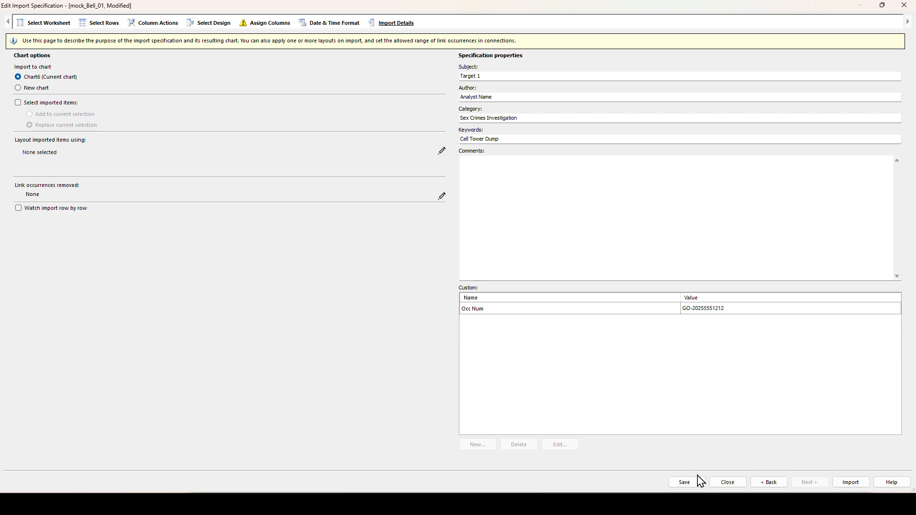
left_click(685, 482)
- Import the mock_Bell_01 data and add the rows to the chart
left_click(854, 483)
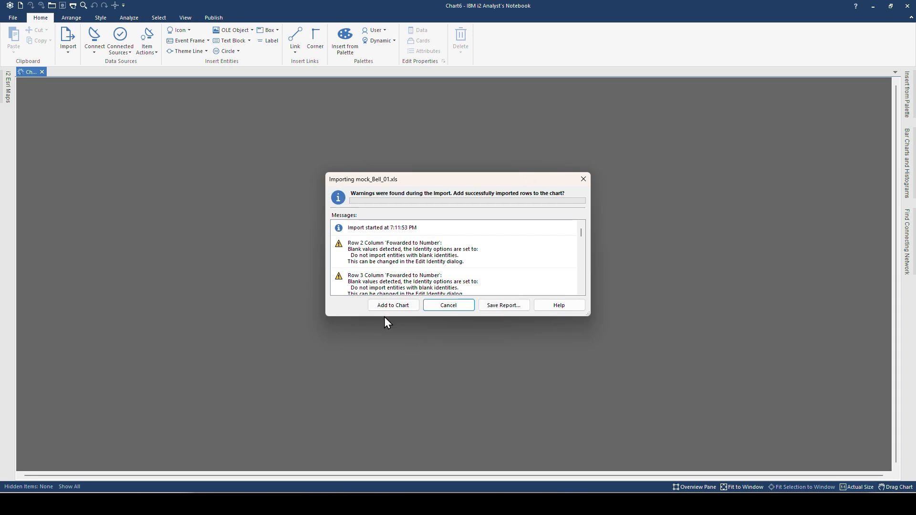
left_click(387, 305)
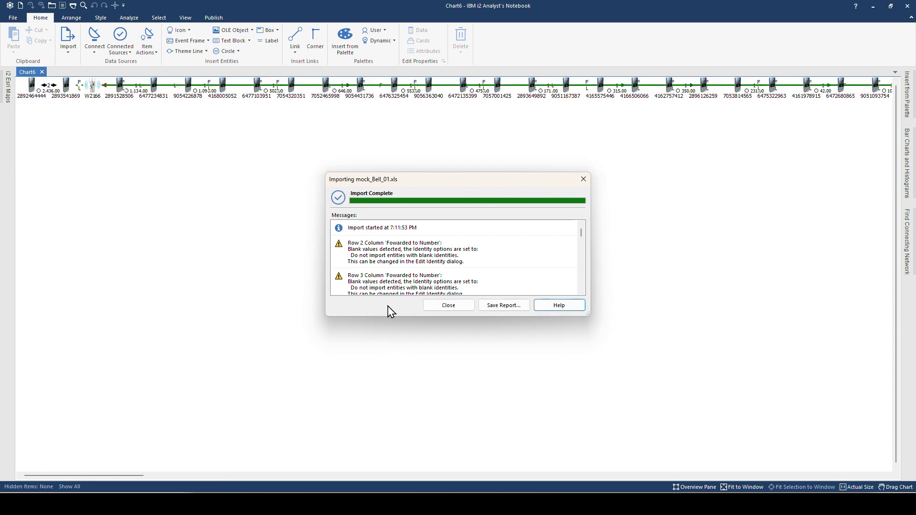
left_click(448, 305)
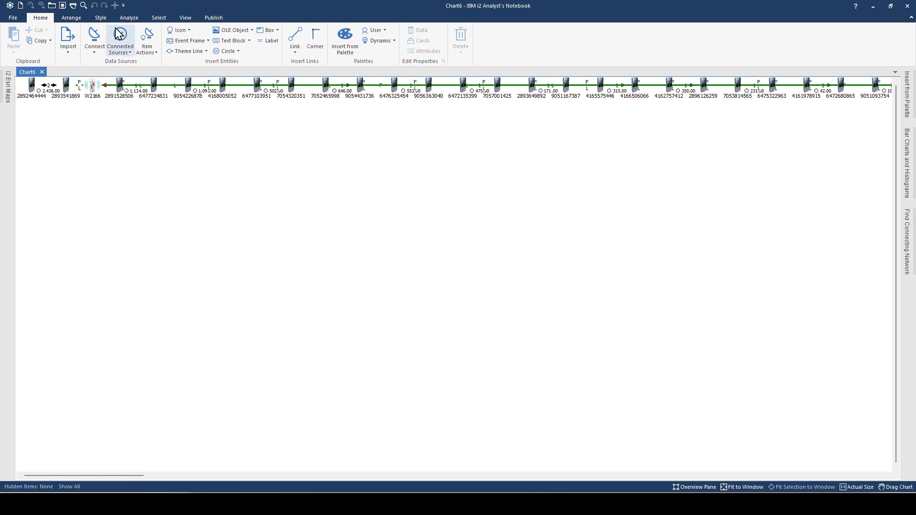
- Arrange the chart as a compact peacock around the central mast
left_click(72, 17)
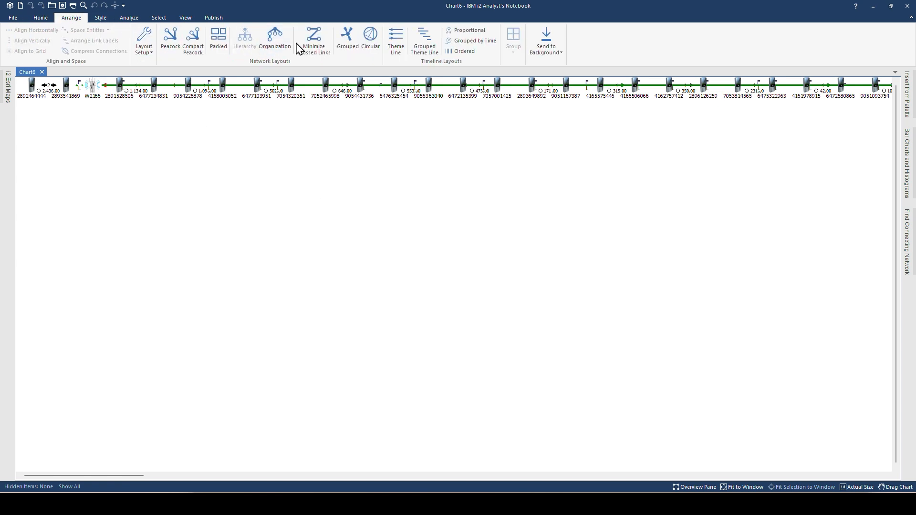
left_click(191, 39)
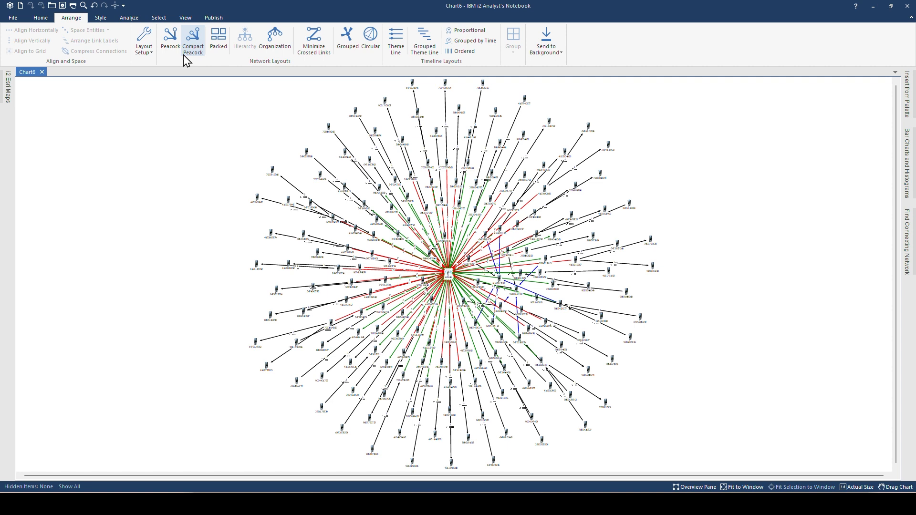
left_click(41, 18)
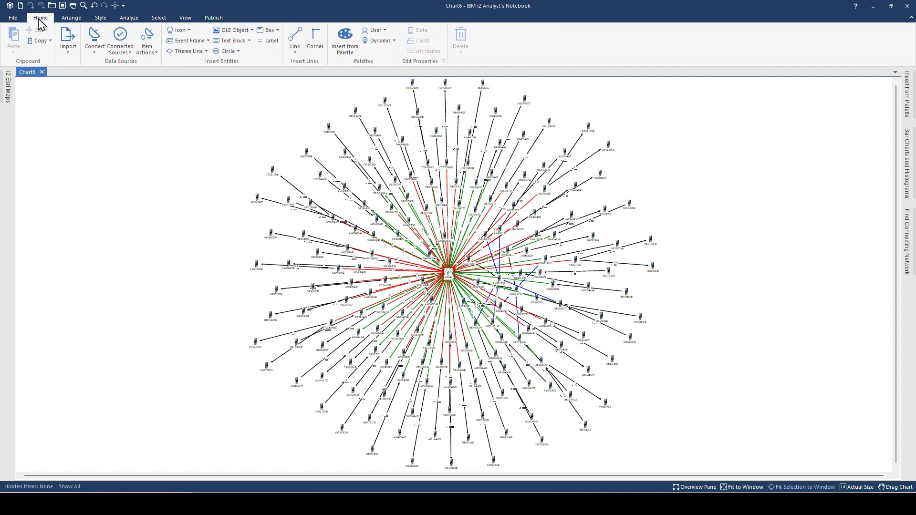
left_click(67, 52)
- Import mock_Bell_02.xls from file using the saved mock_Bell_01 specification
left_click(79, 74)
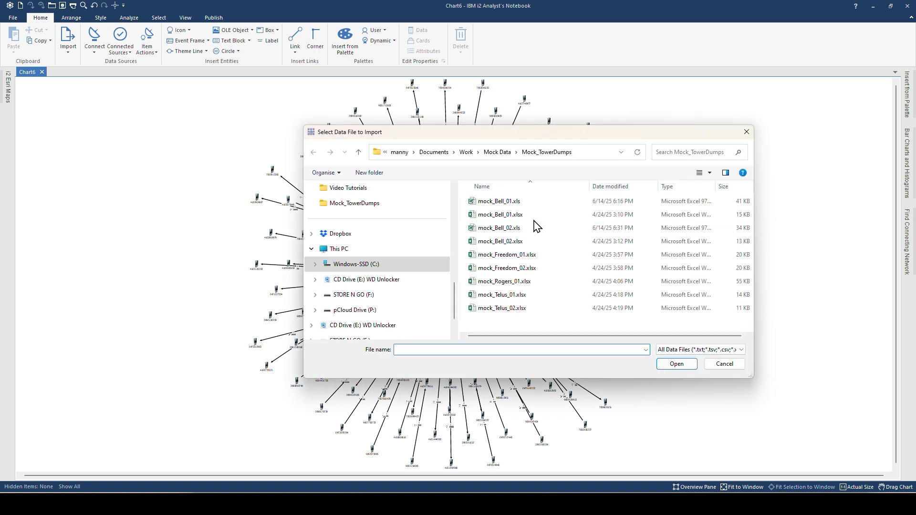
left_click(508, 228)
left_click(676, 365)
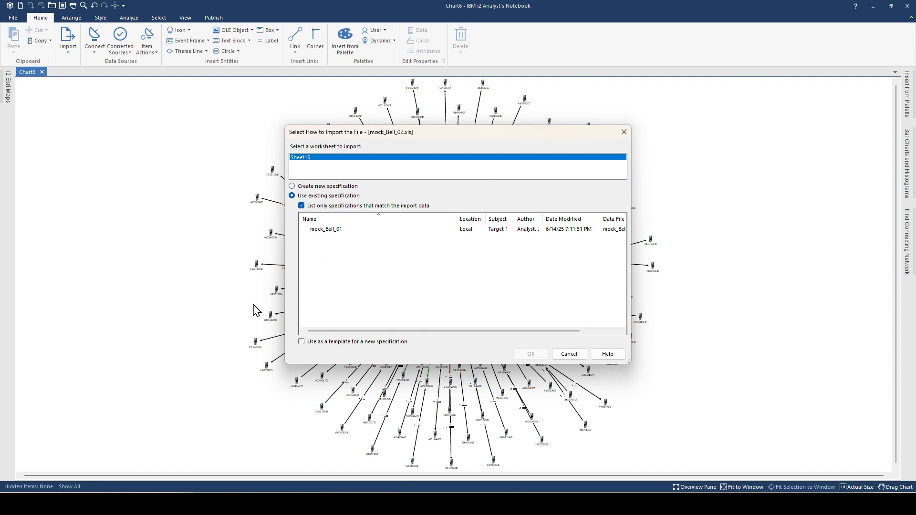
left_click(325, 231)
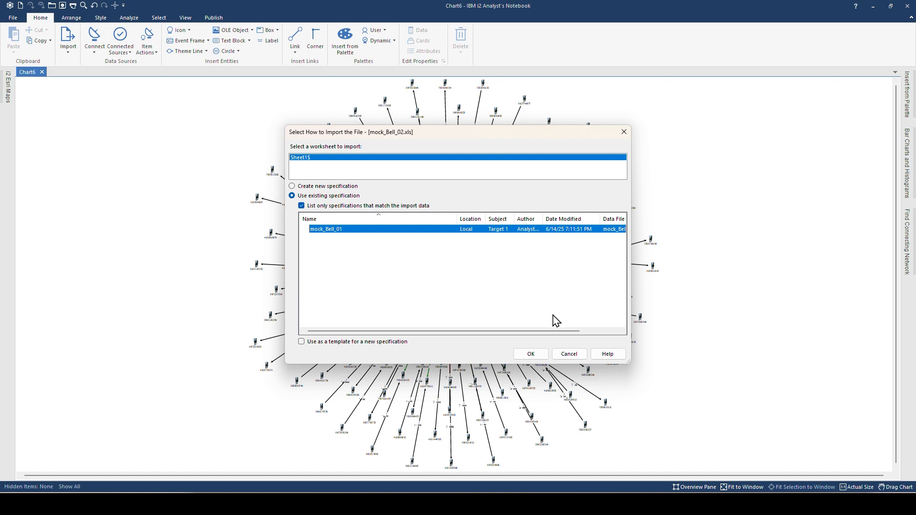
left_click(535, 356)
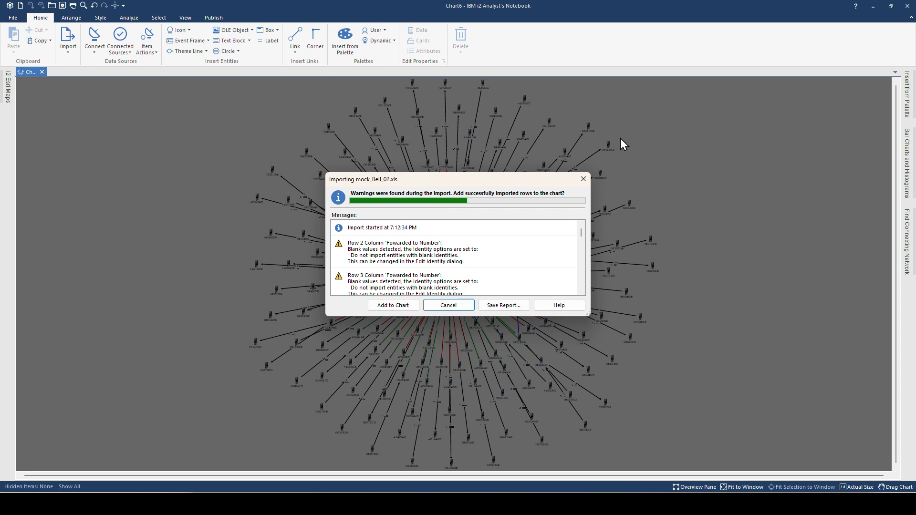
- Add the mock_Bell_02 rows to the chart and re-lay out everything as a compact peacock
left_click(390, 305)
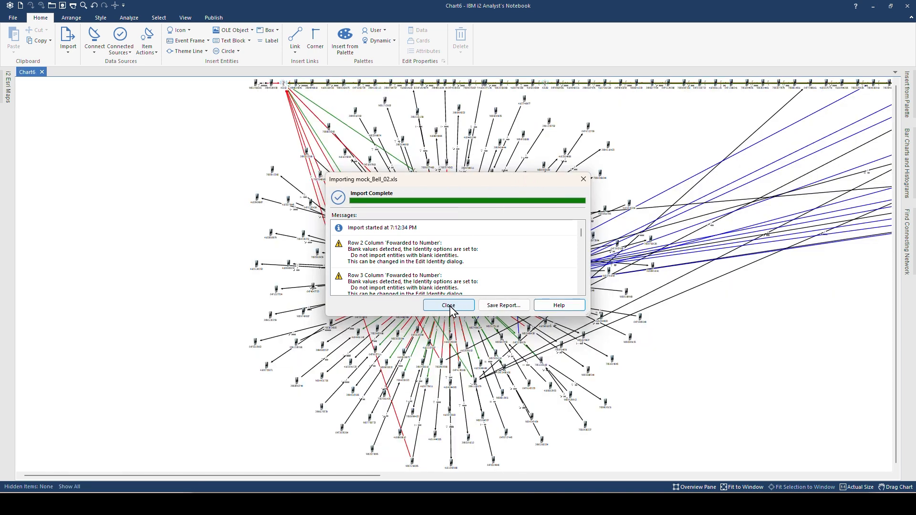
left_click(454, 307)
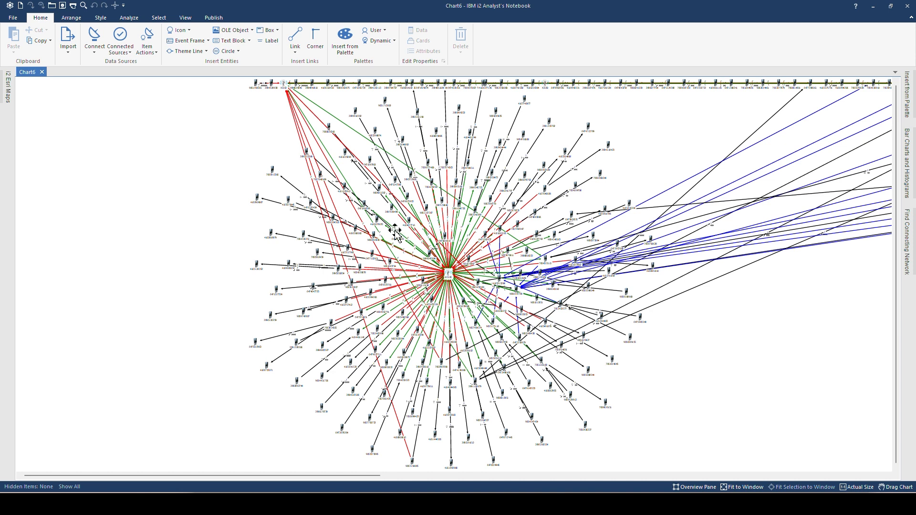
left_click(77, 18)
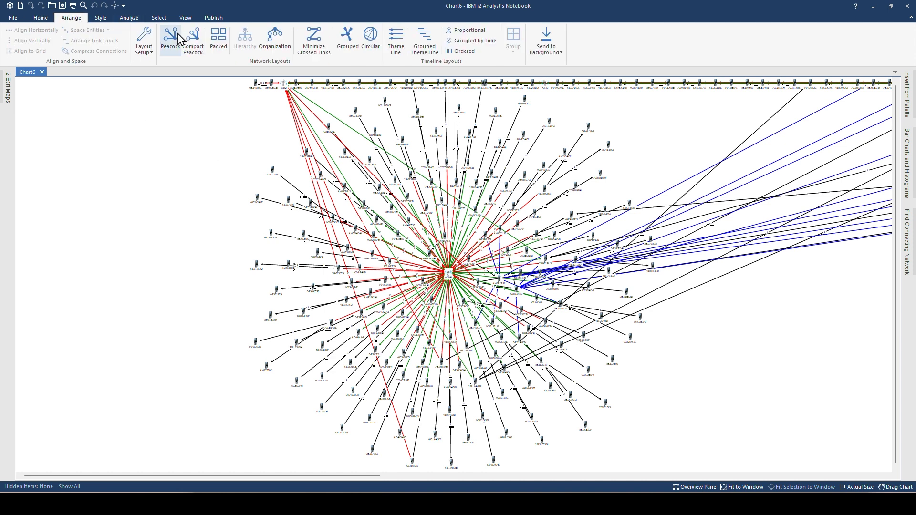
left_click(195, 46)
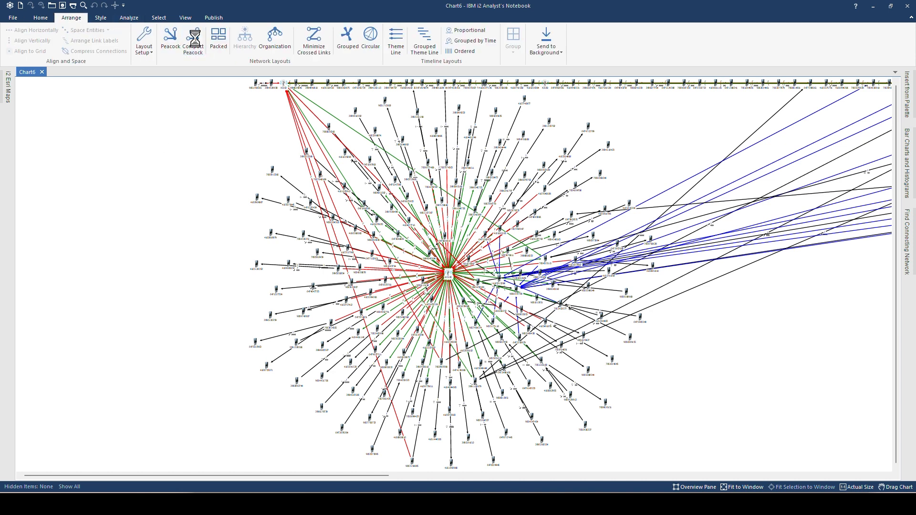